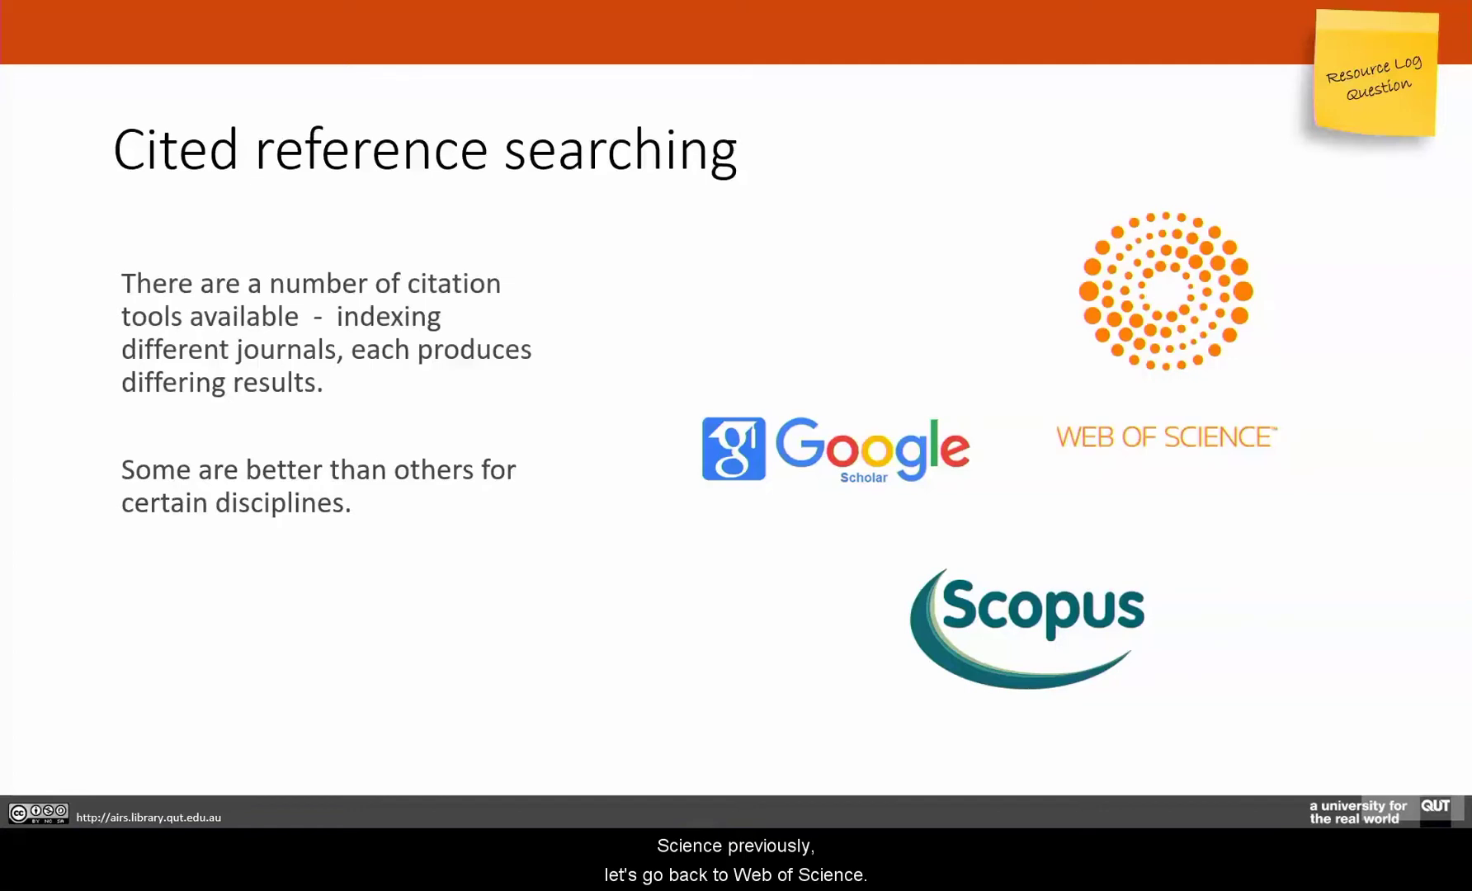
- Switch from the presentation to Microsoft Edge and show the QUT Library databases filed under the letter W
key("alt+Tab")
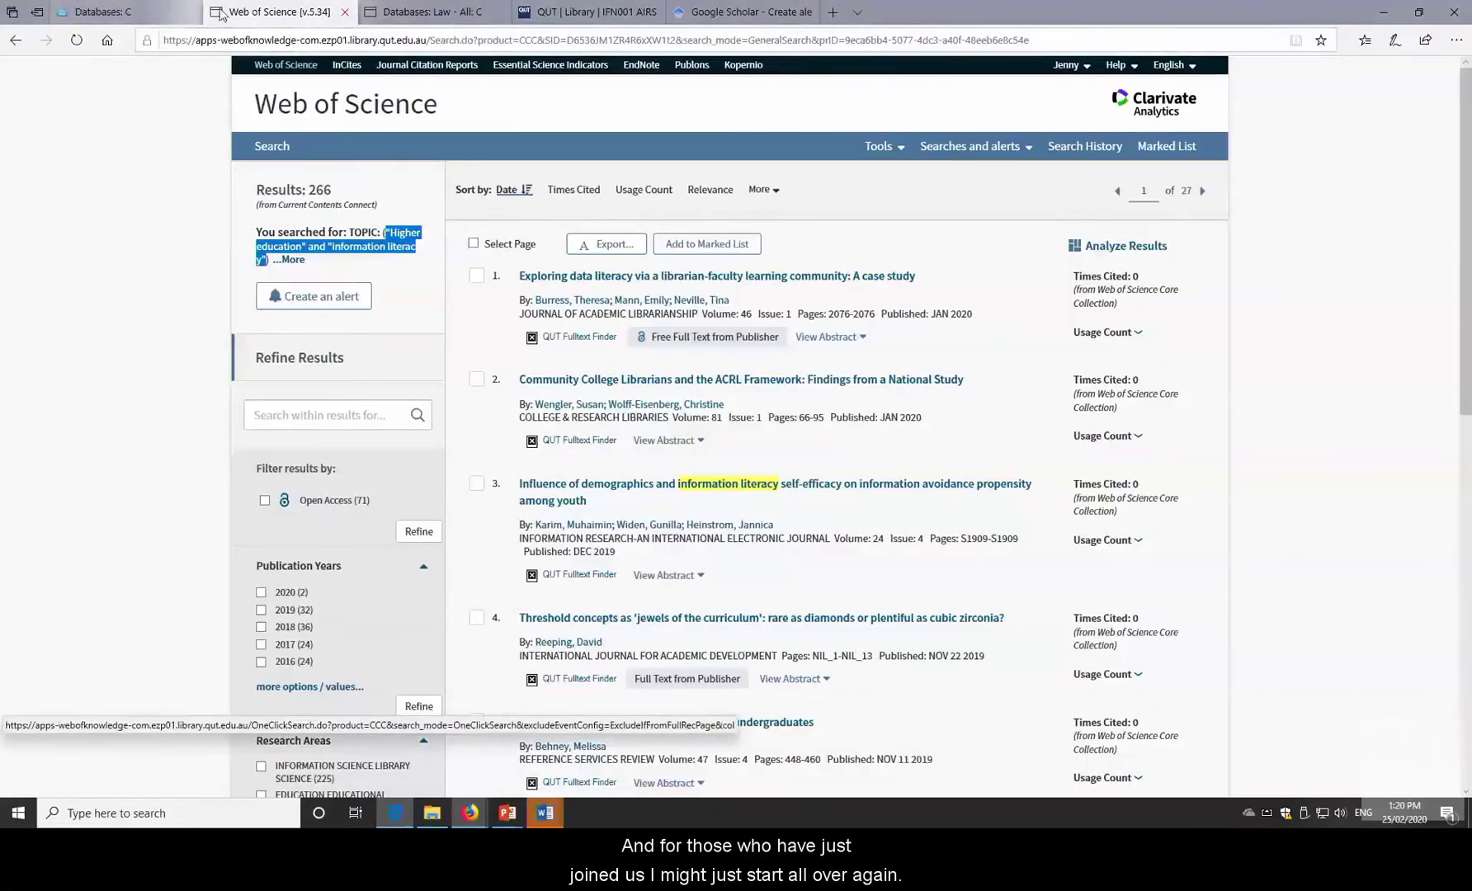
left_click(78, 15)
scroll(175, 264, "up", 8)
scroll(174, 265, "up", 15)
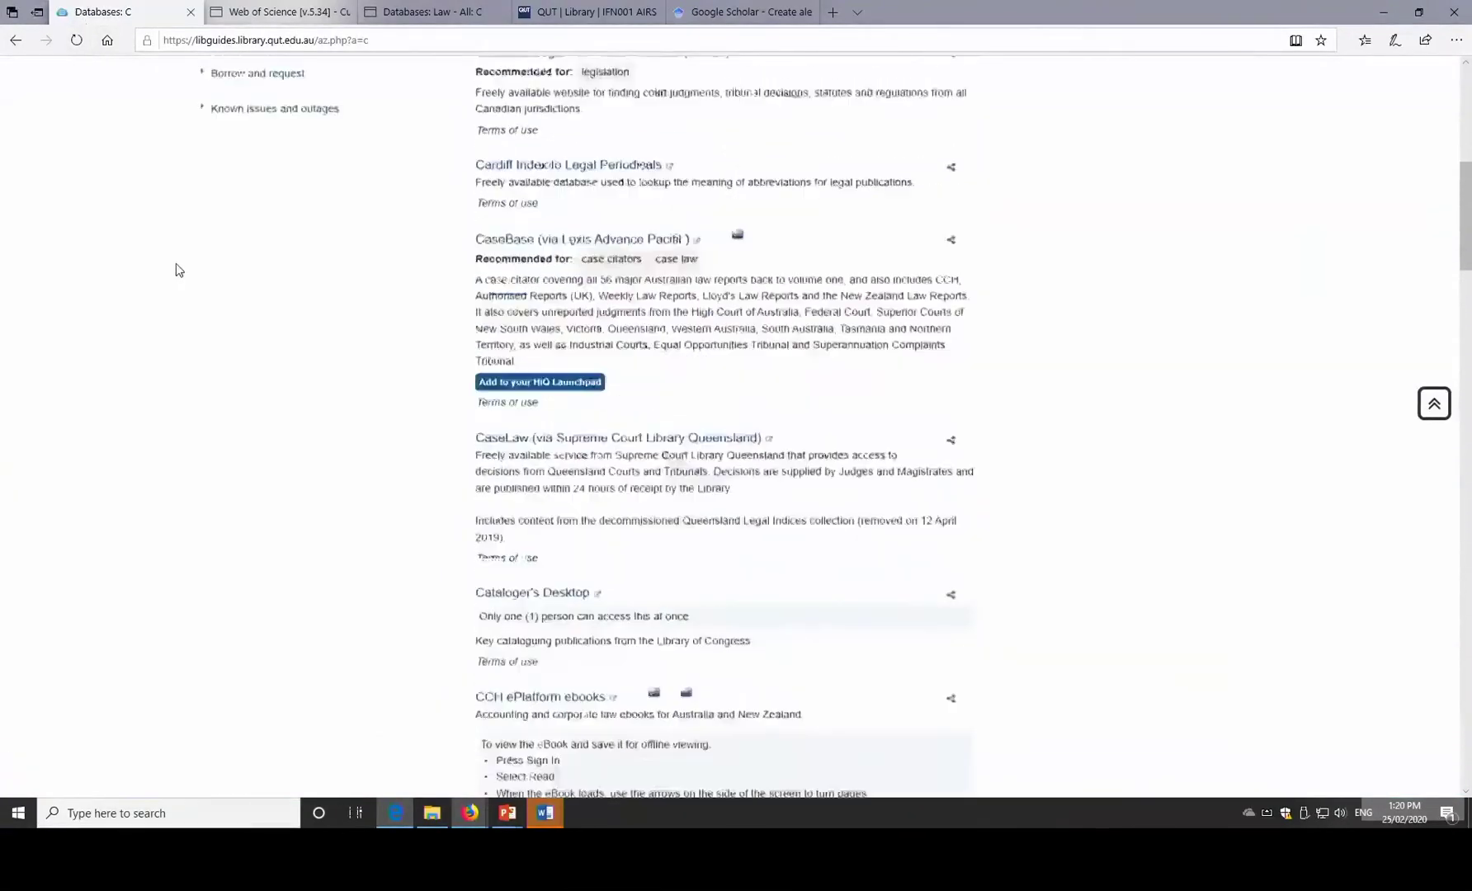
left_click(291, 90)
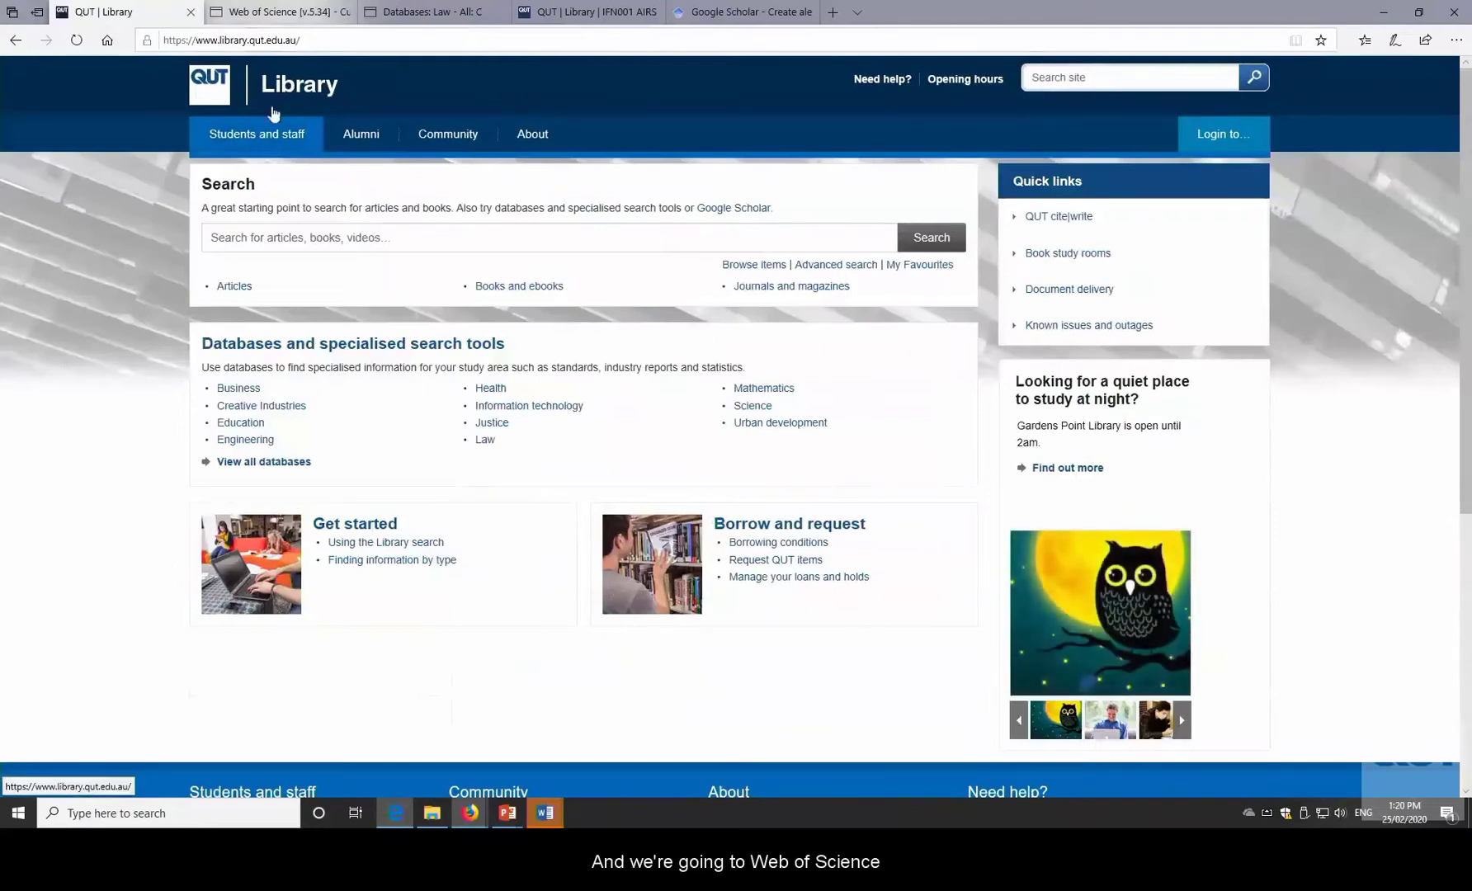
left_click(281, 465)
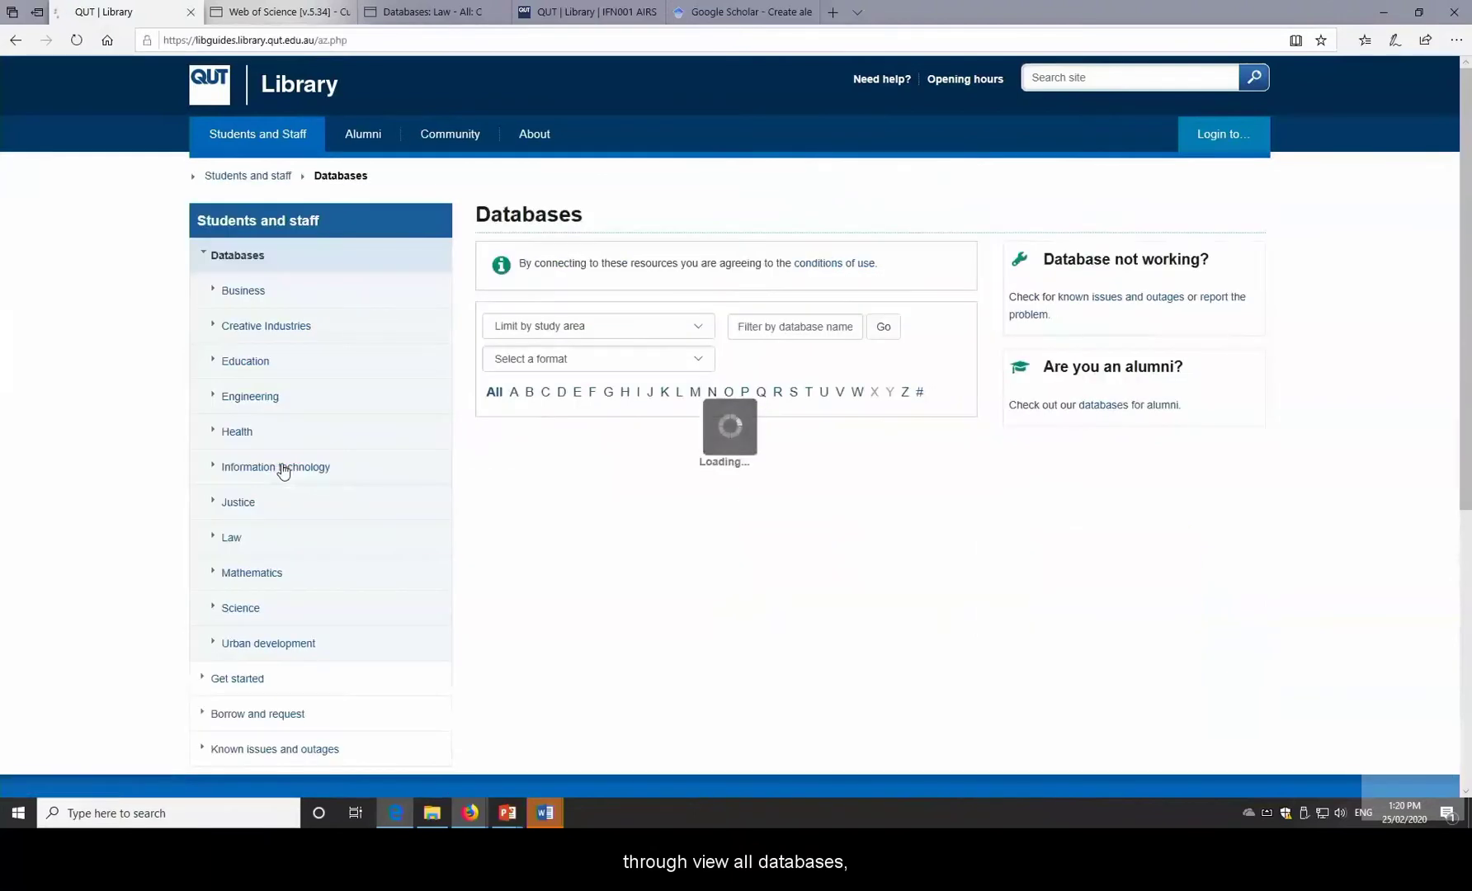
left_click(857, 396)
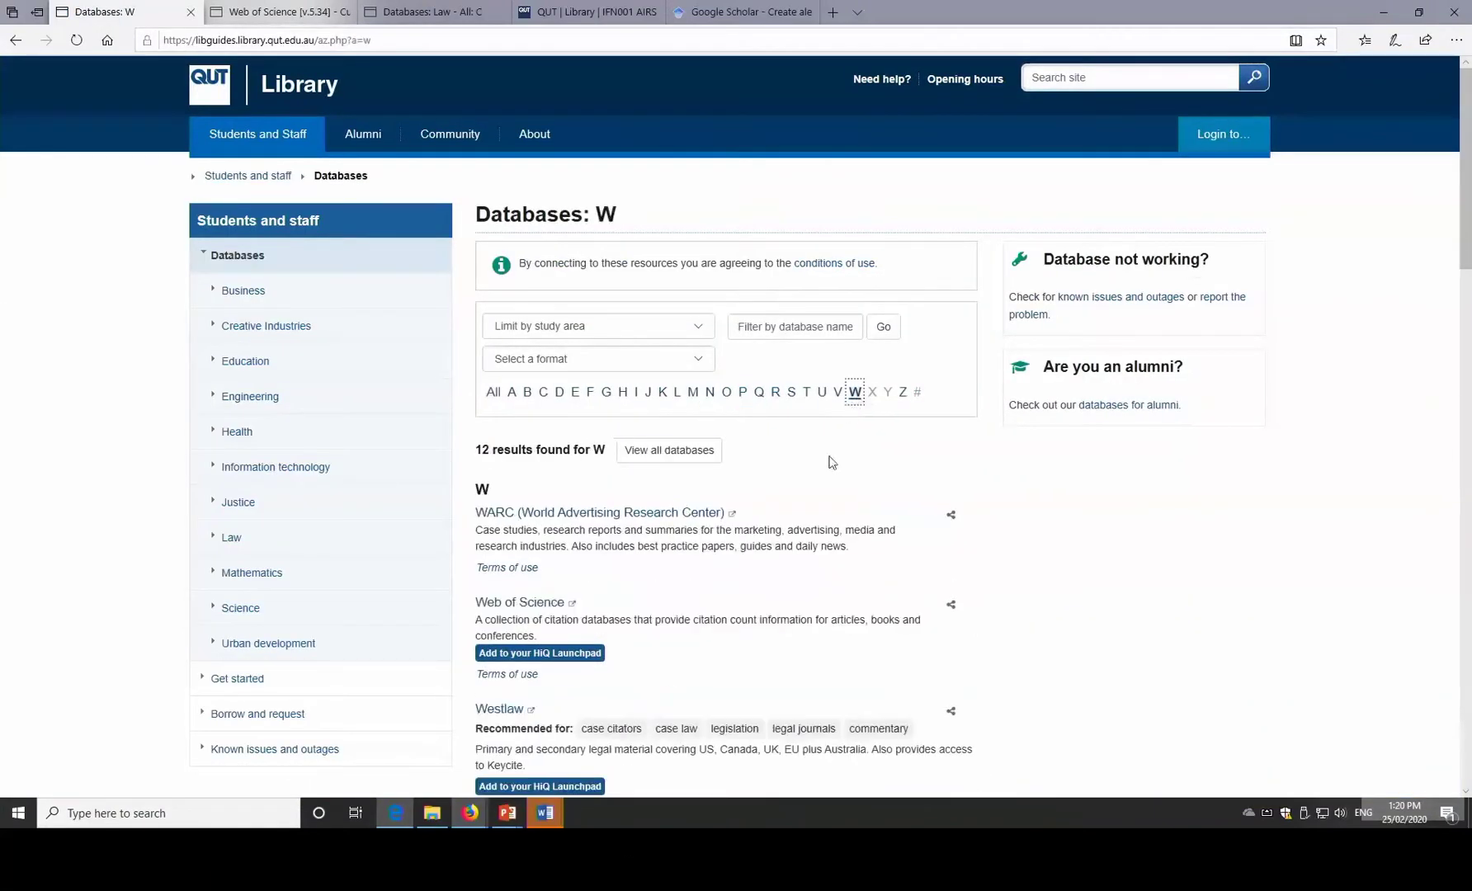
- Find Web of Science among the library's W databases and open it
scroll(830, 474, "down", 10)
scroll(830, 474, "down", 5)
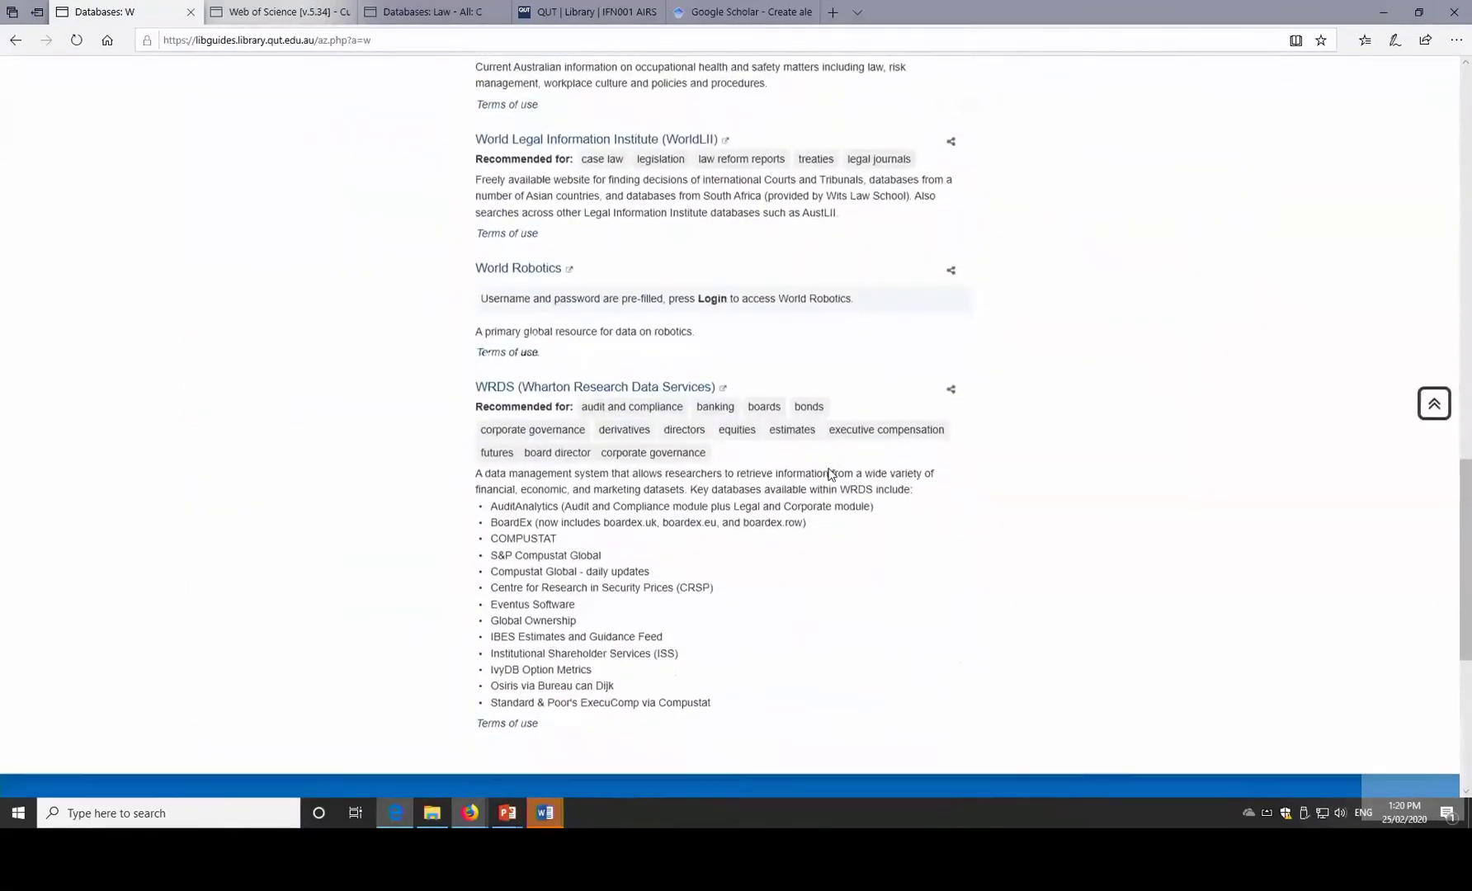
scroll(830, 474, "up", 3)
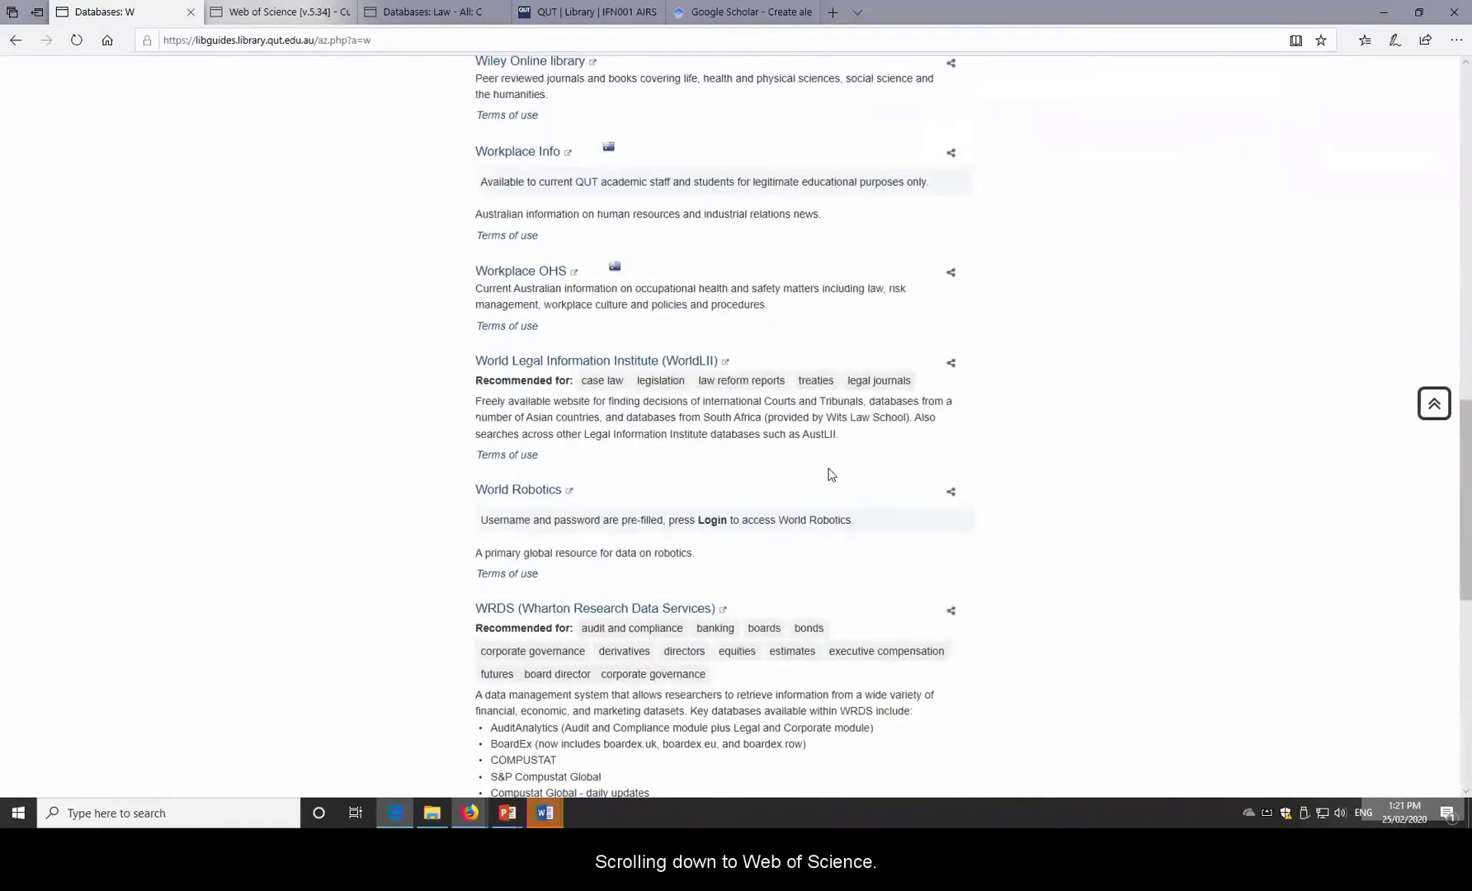
scroll(830, 474, "up", 6)
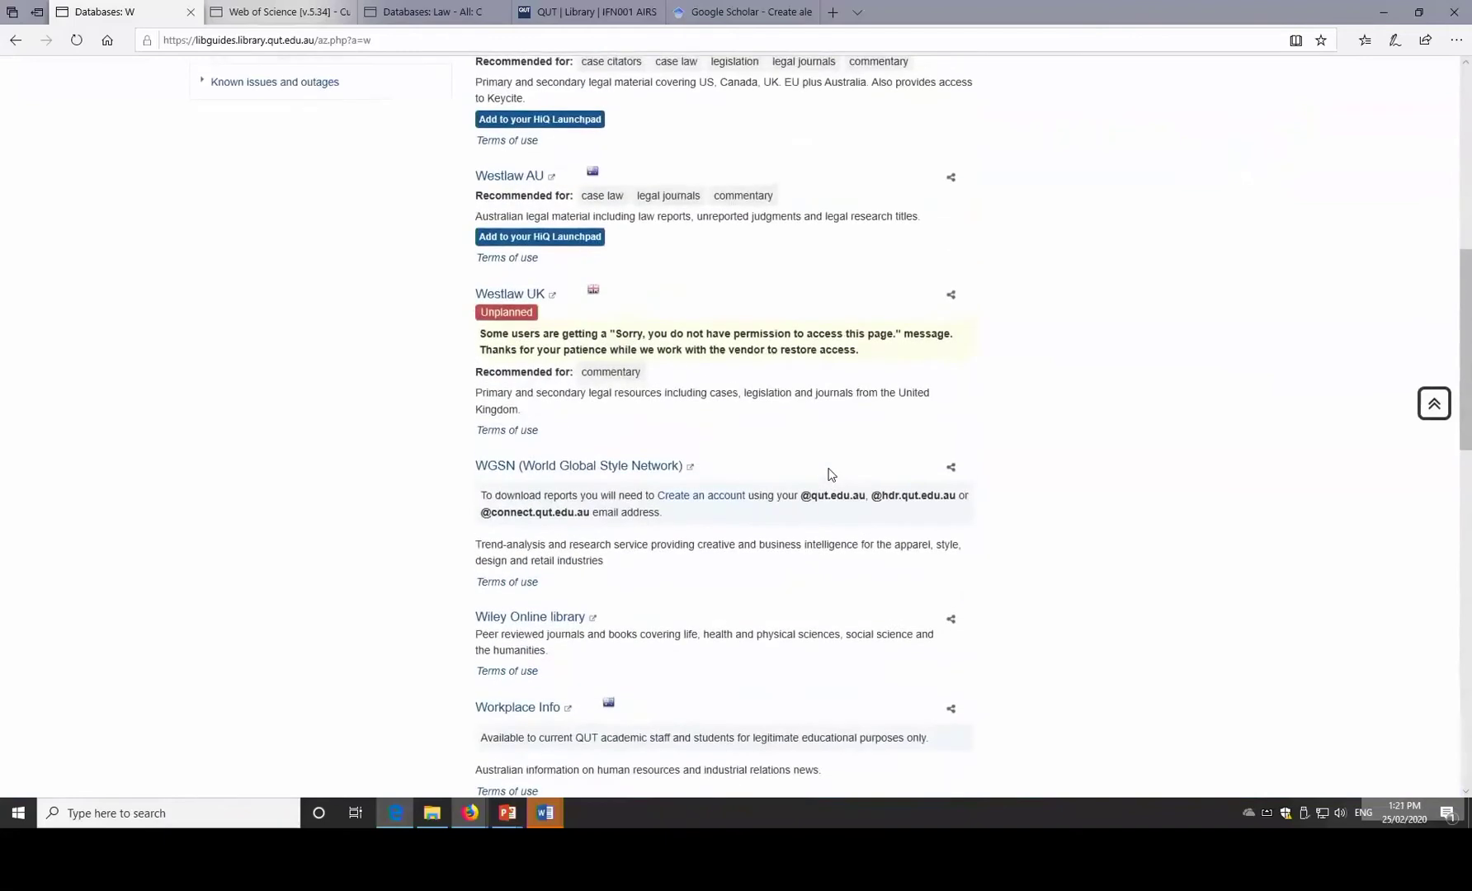
scroll(706, 368, "up", 4)
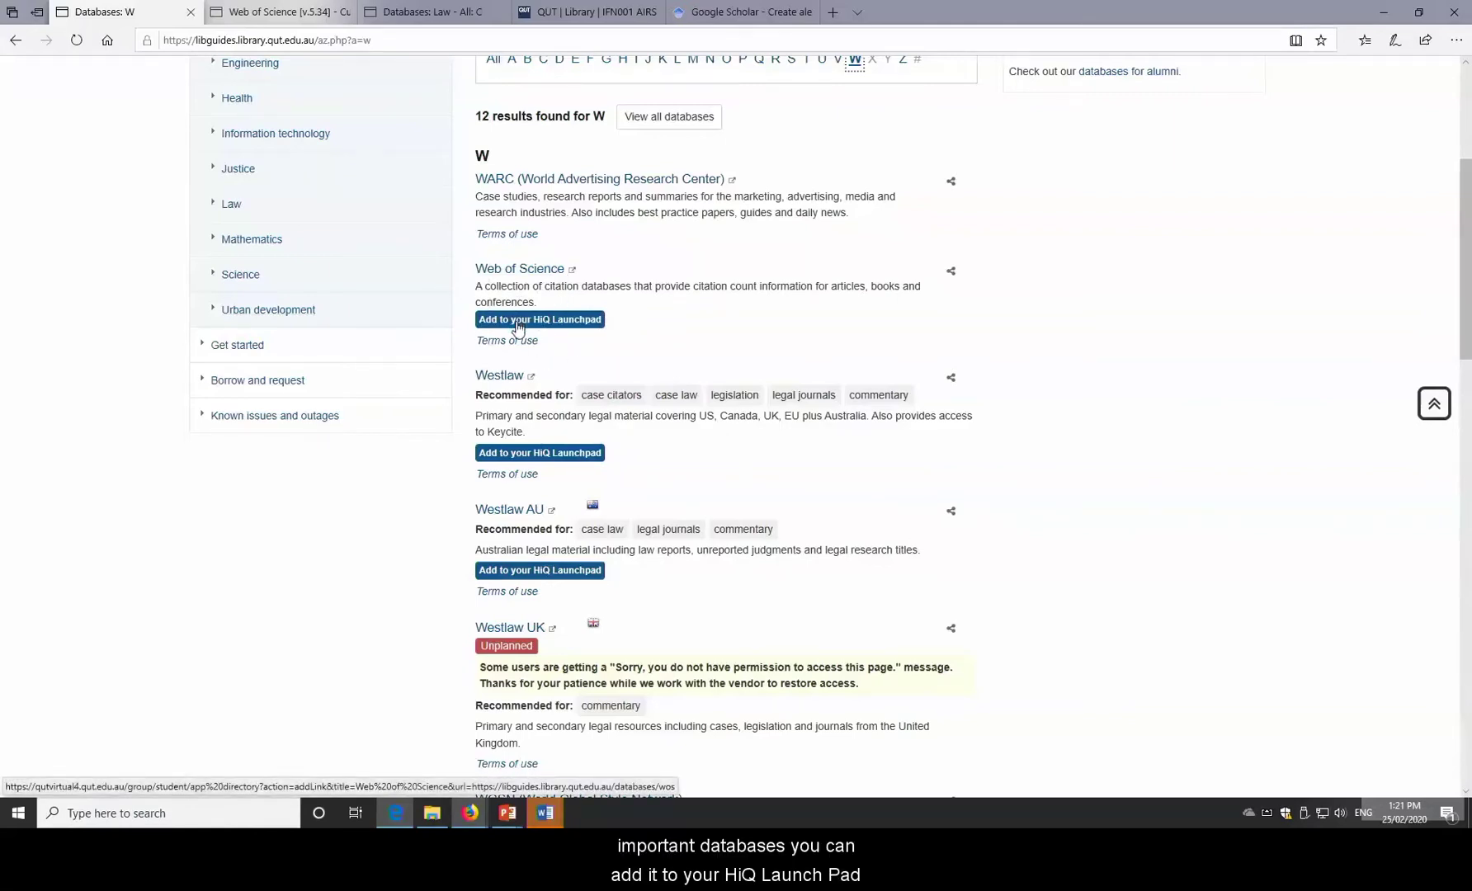
left_click(537, 271)
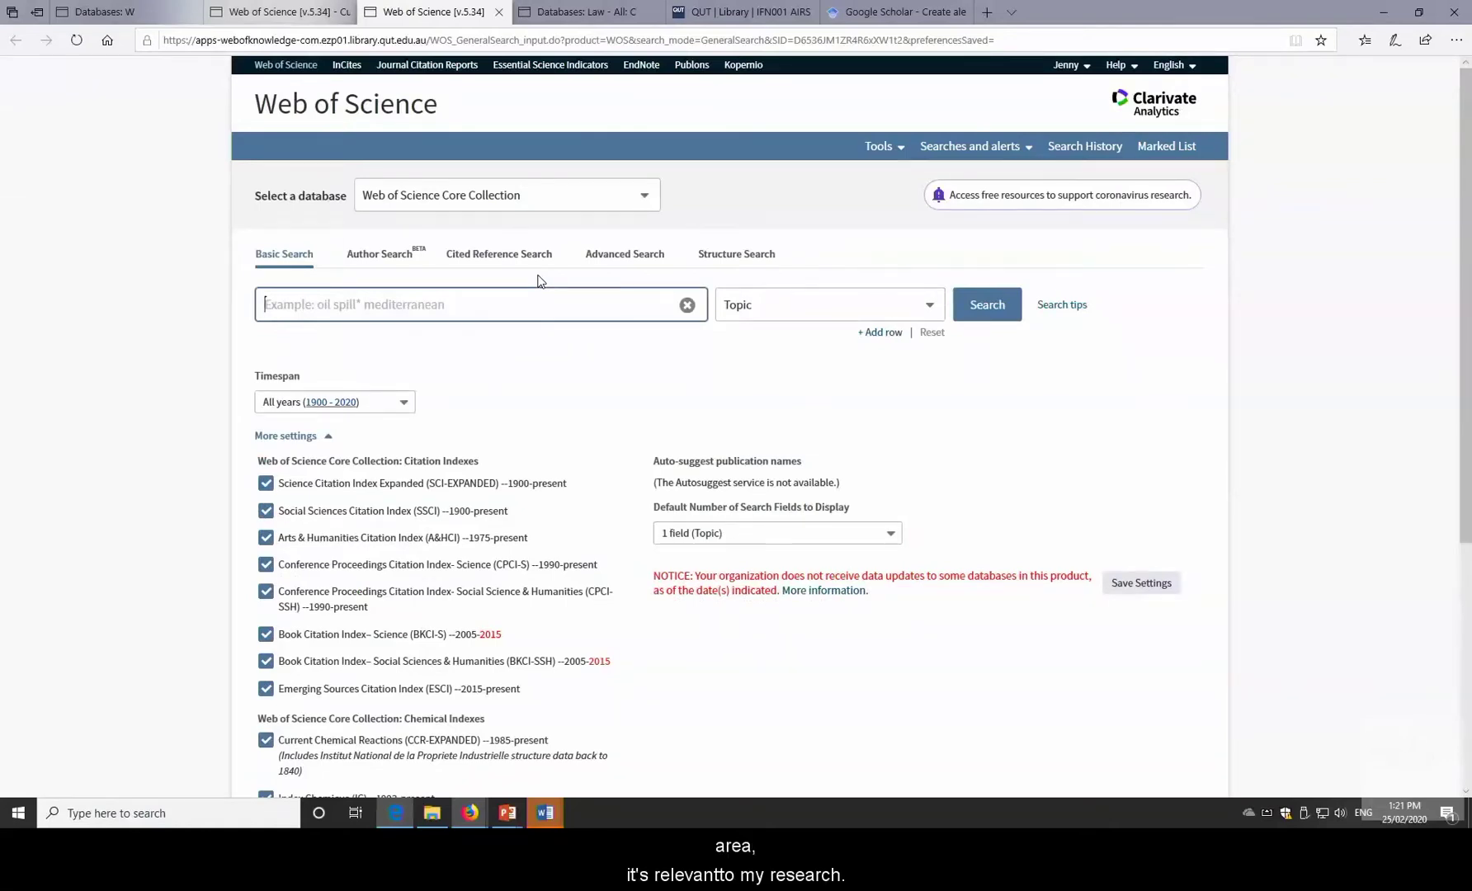
- Search the Web of Science Core Collection by Title for "towards more systematic twitter"
left_click(930, 307)
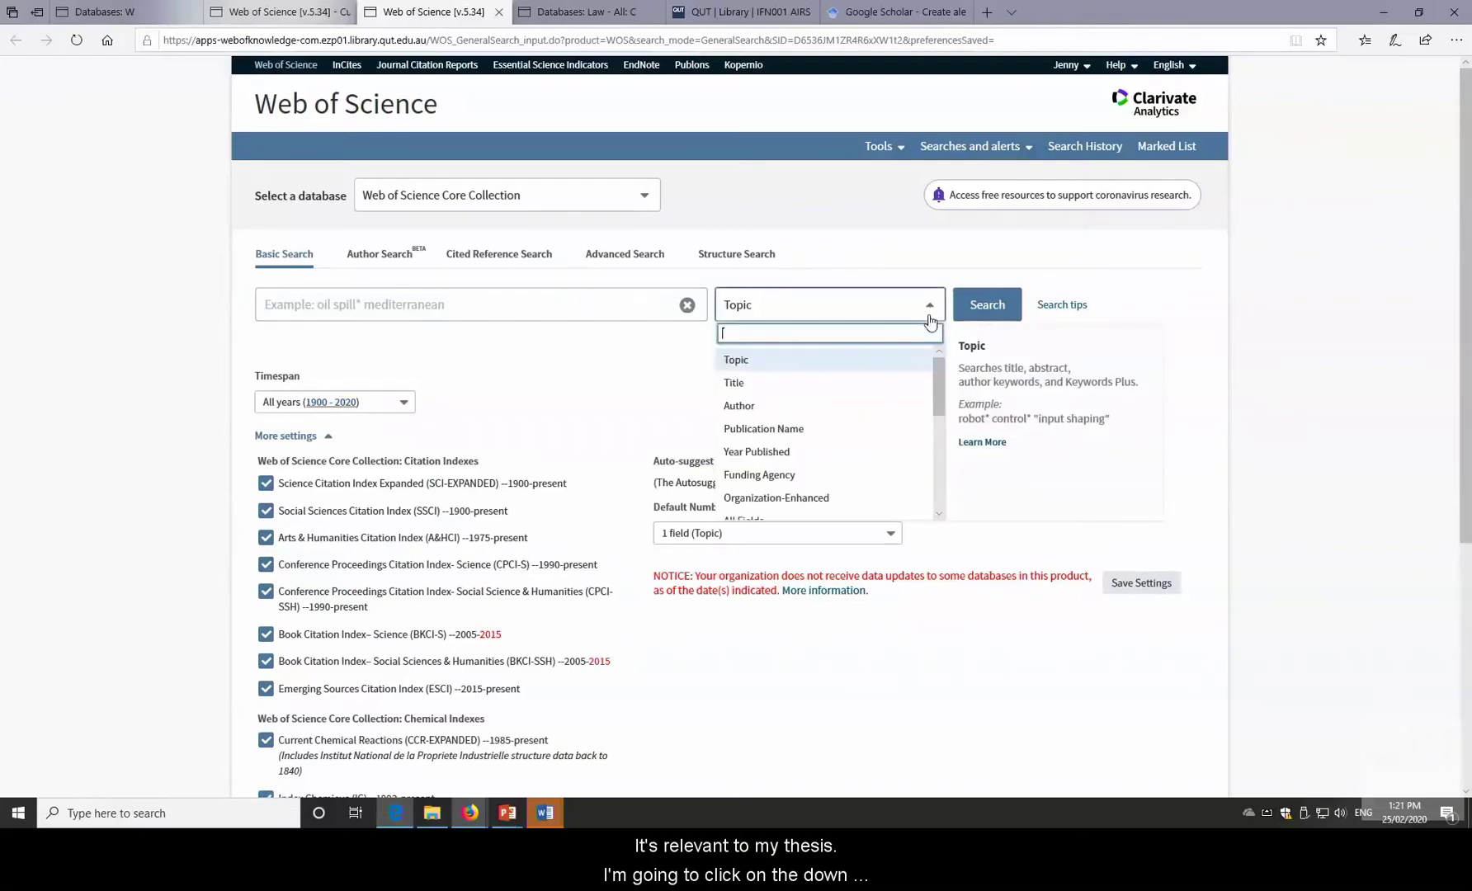
left_click(797, 383)
left_click(427, 301)
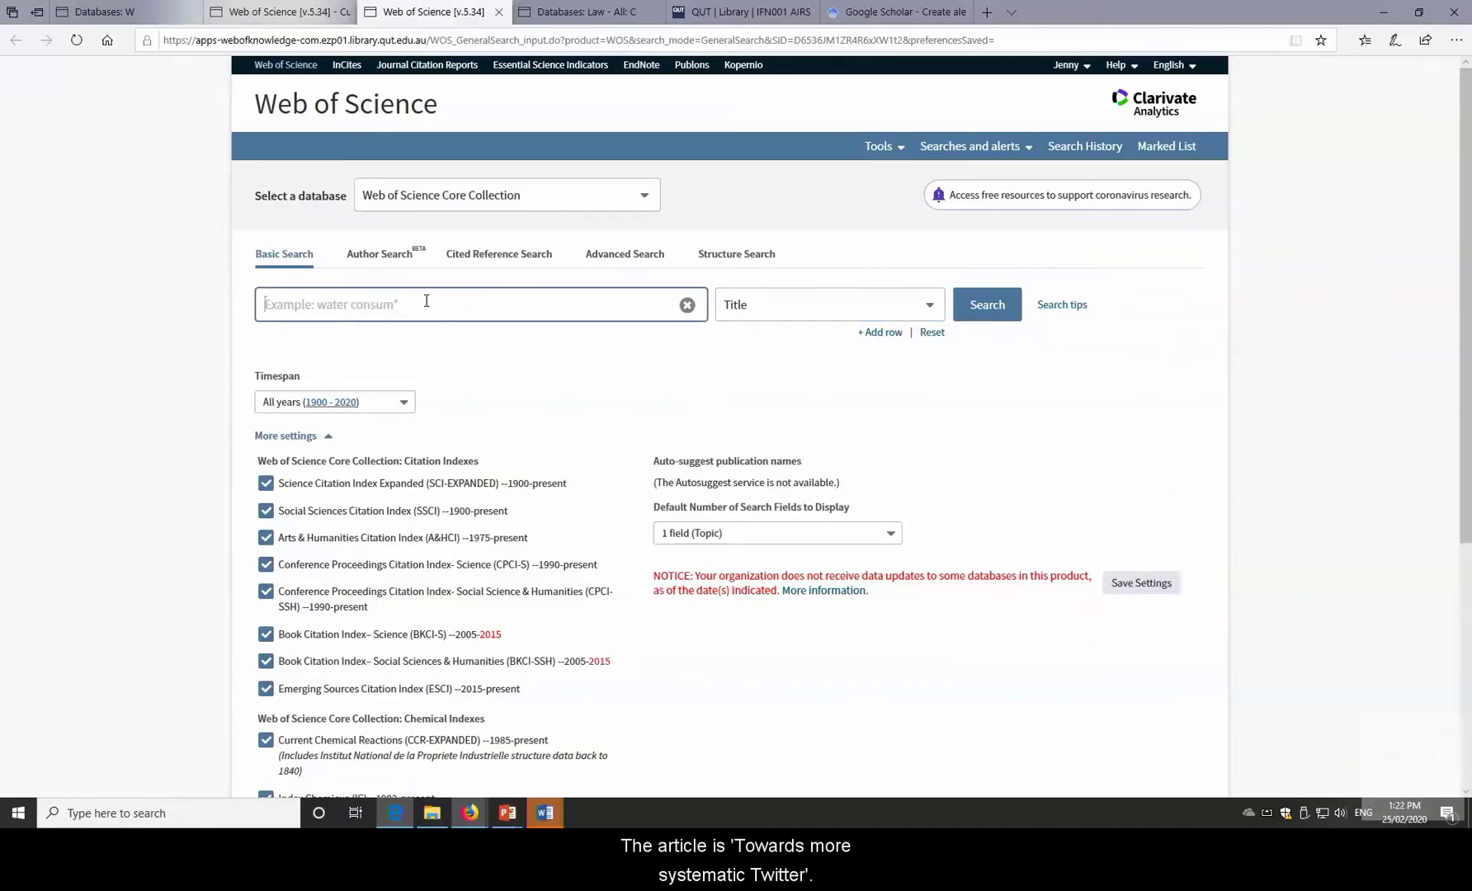
type("towards more systematic twitter")
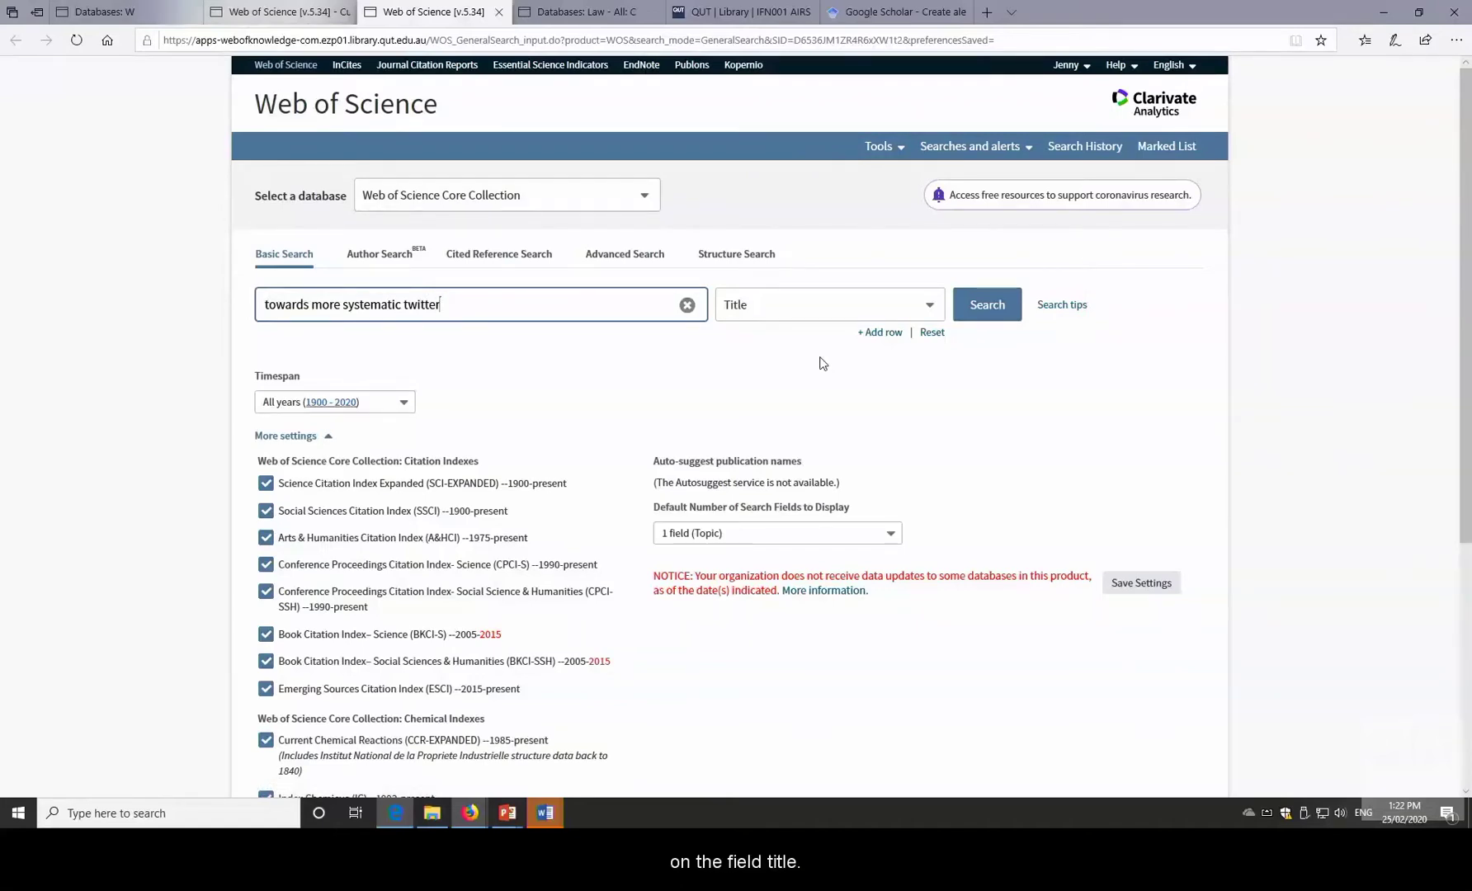
left_click(1007, 316)
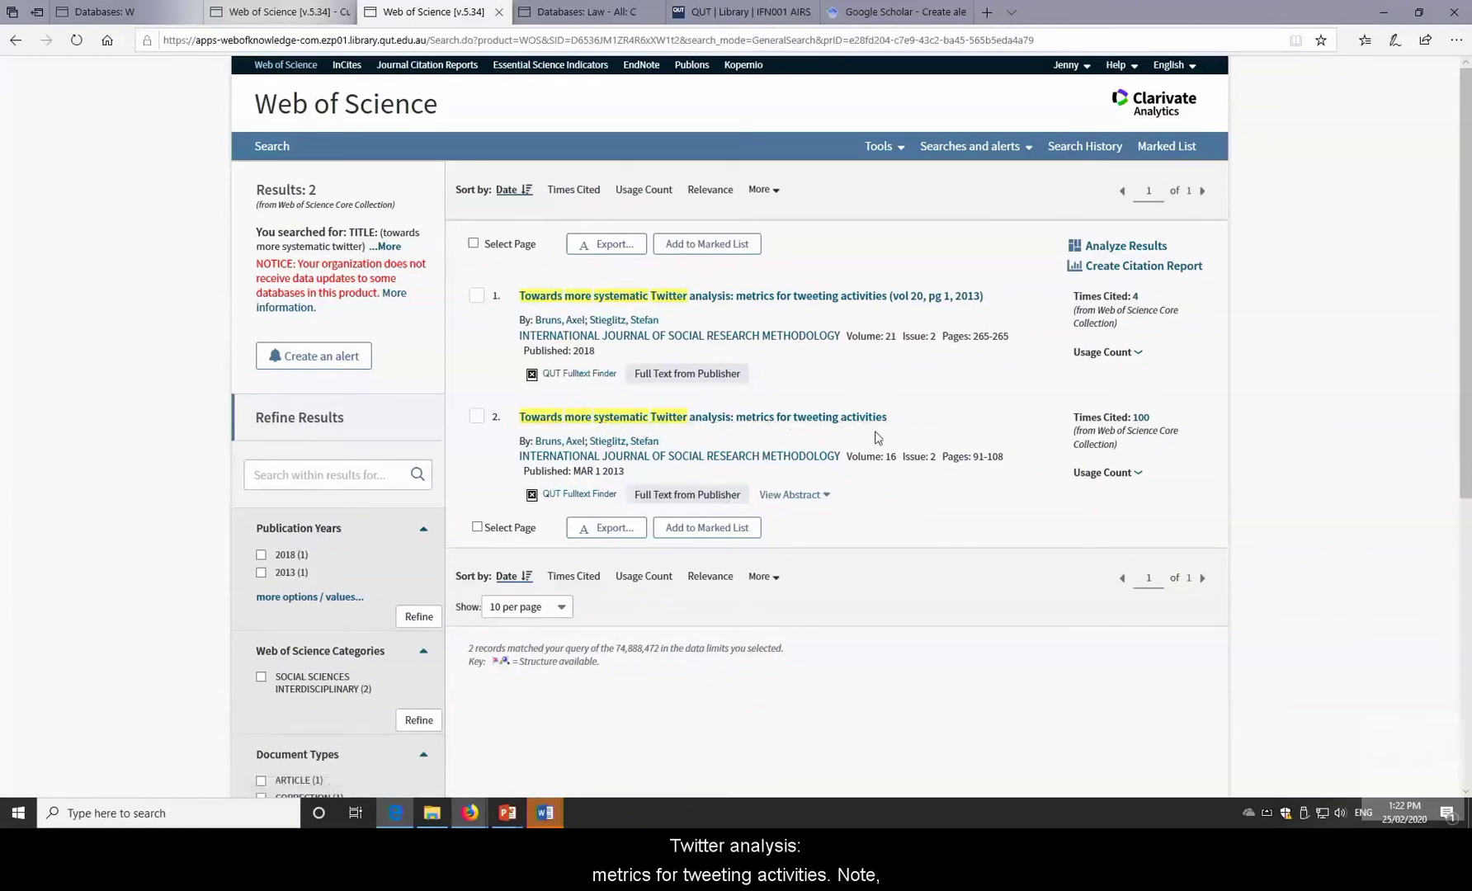
- Open the articles citing the 2013 paper "Towards more systematic Twitter analysis" and examine their titles, dates and citation counts
left_click(1142, 419)
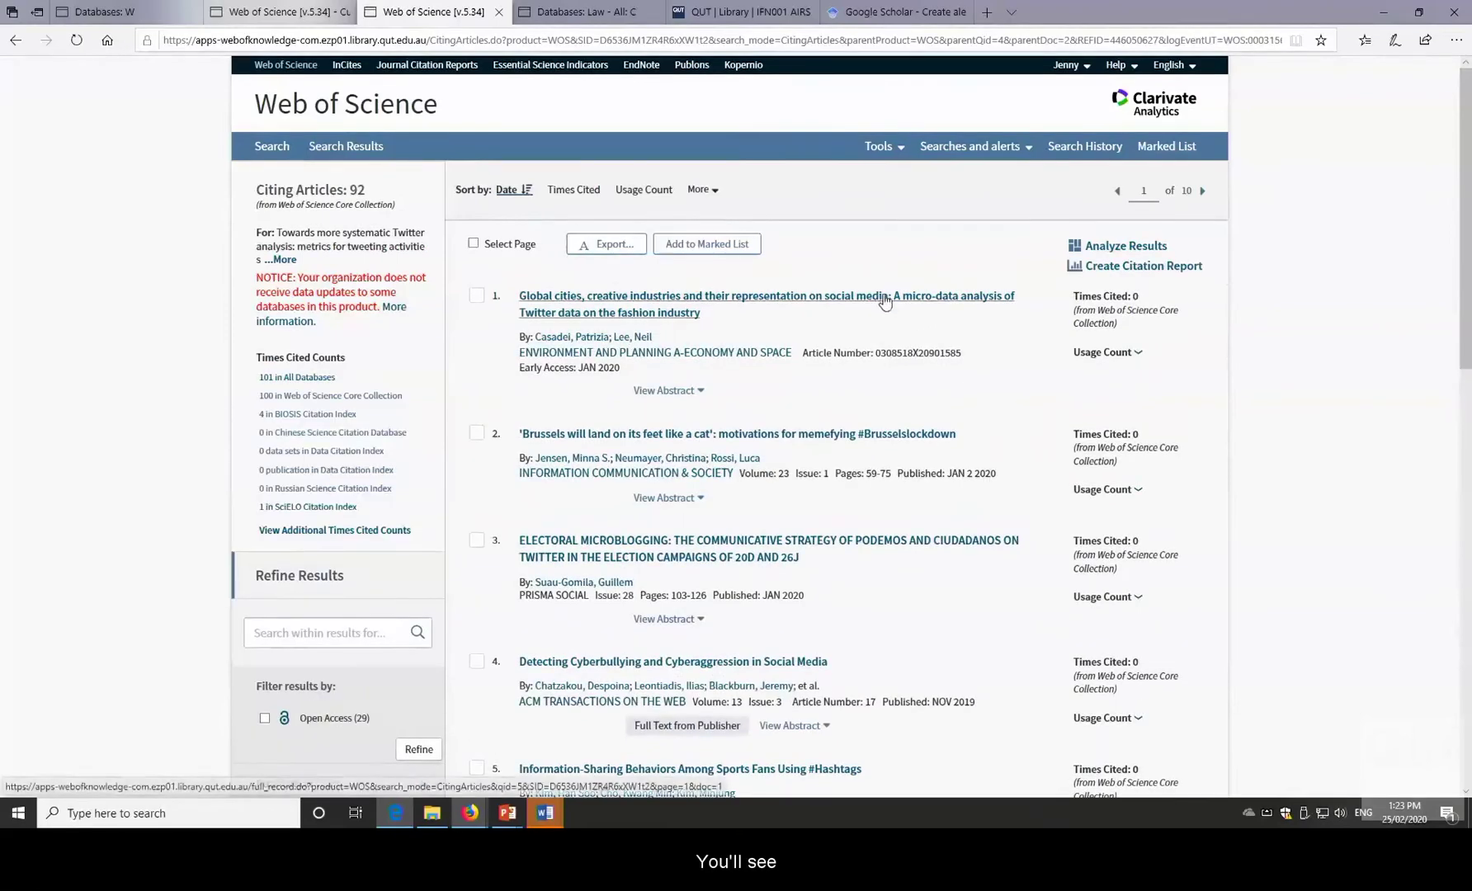
scroll(892, 301, "down", 8)
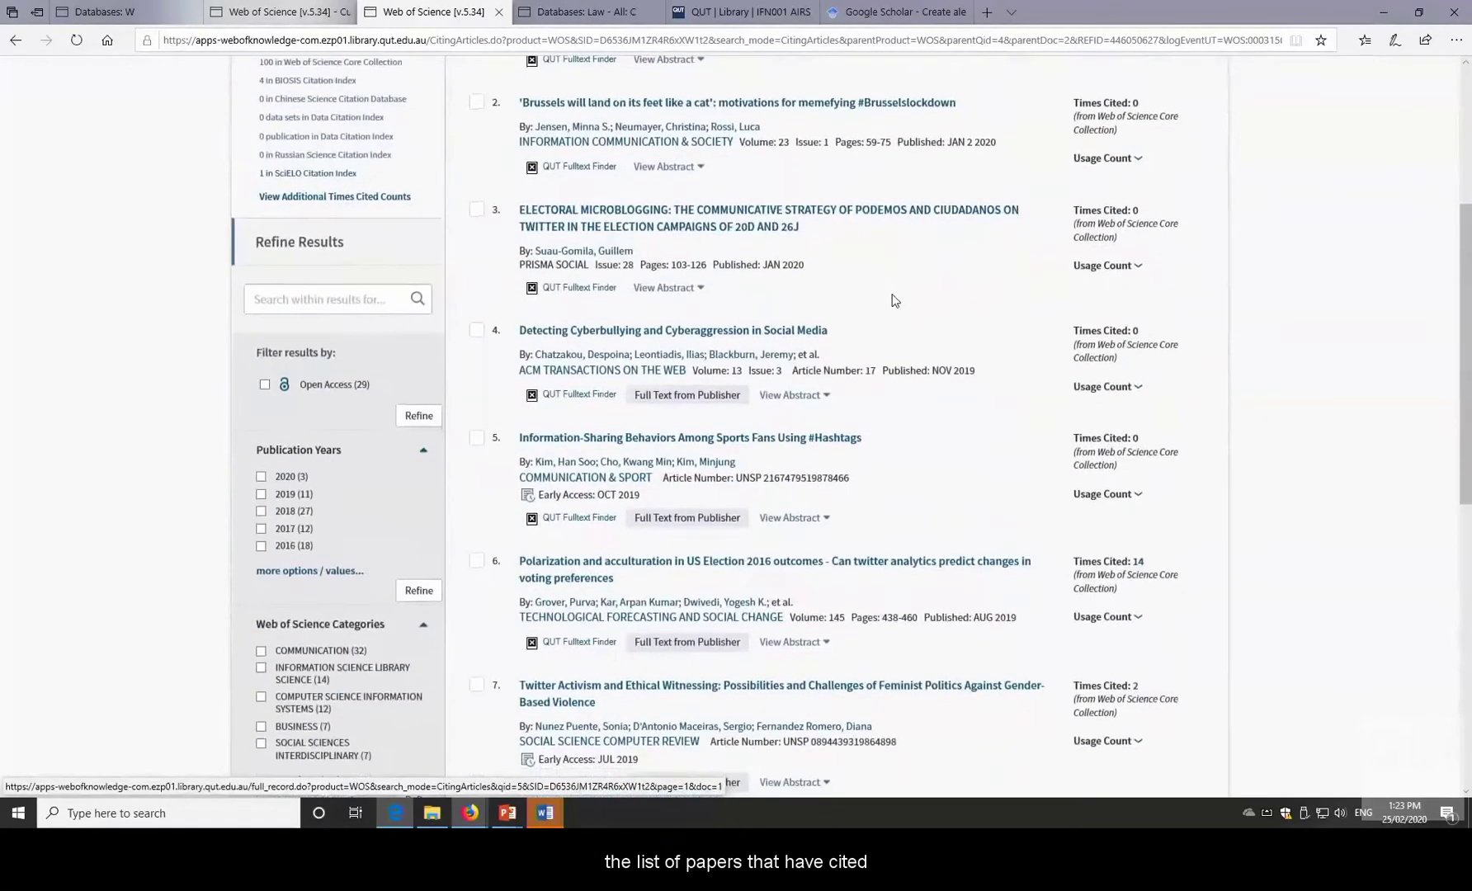
scroll(893, 301, "down", 5)
scroll(893, 300, "up", 8)
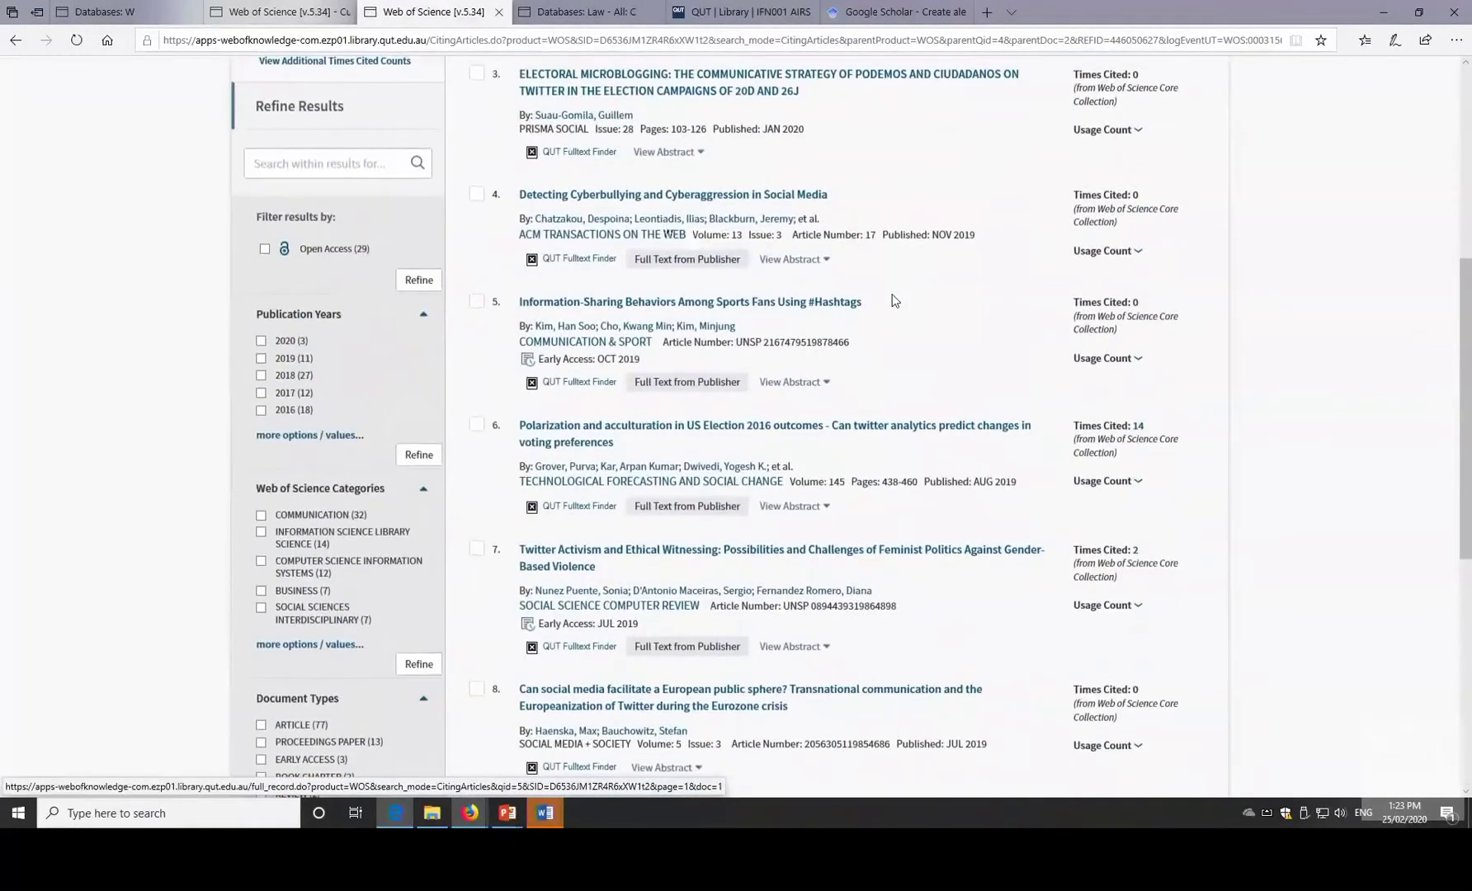
scroll(892, 300, "up", 5)
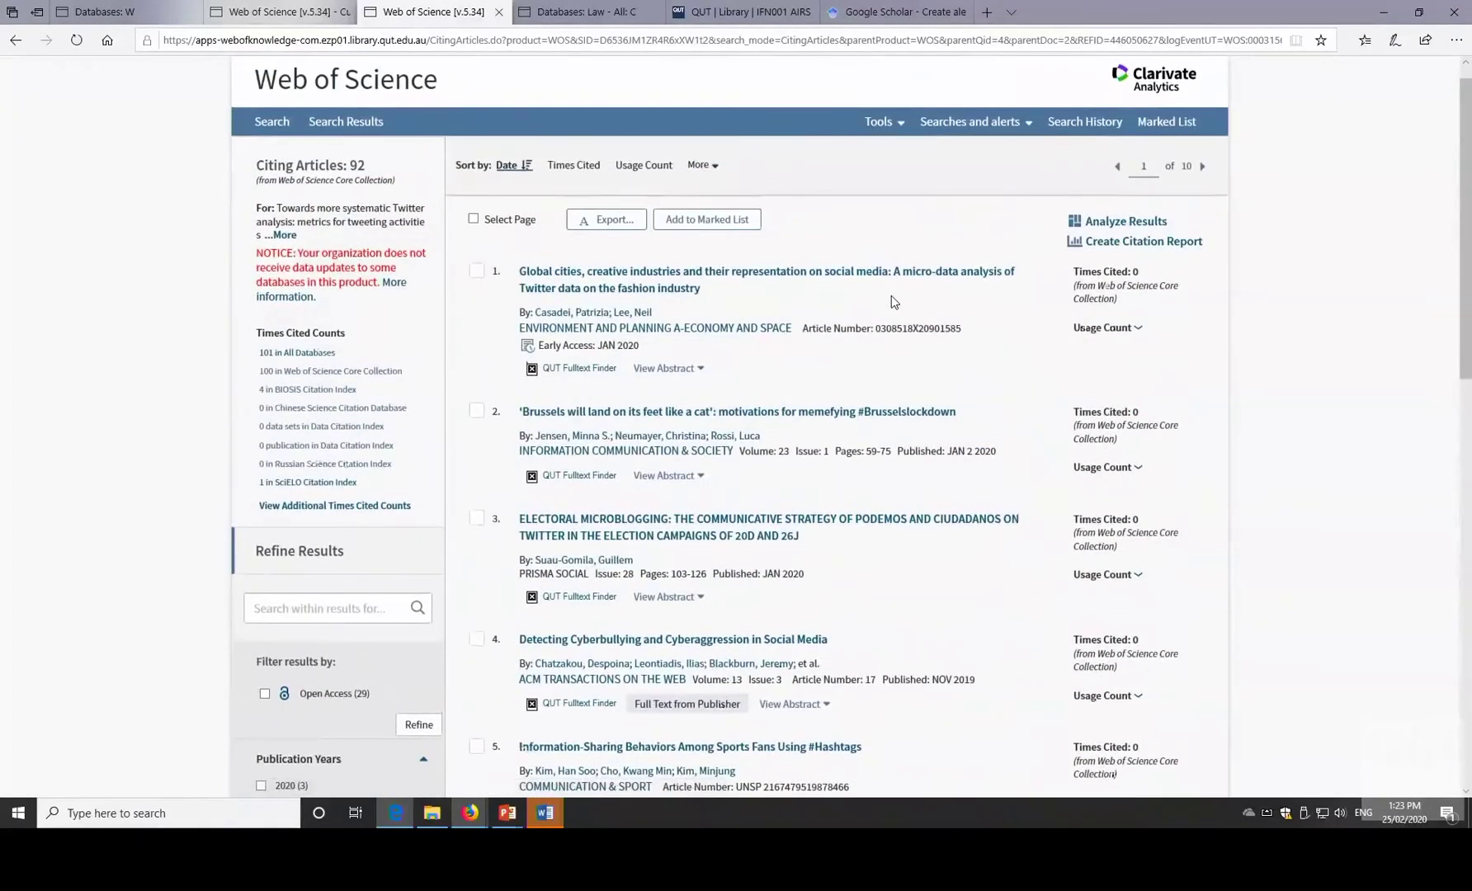
scroll(886, 314, "down", 3)
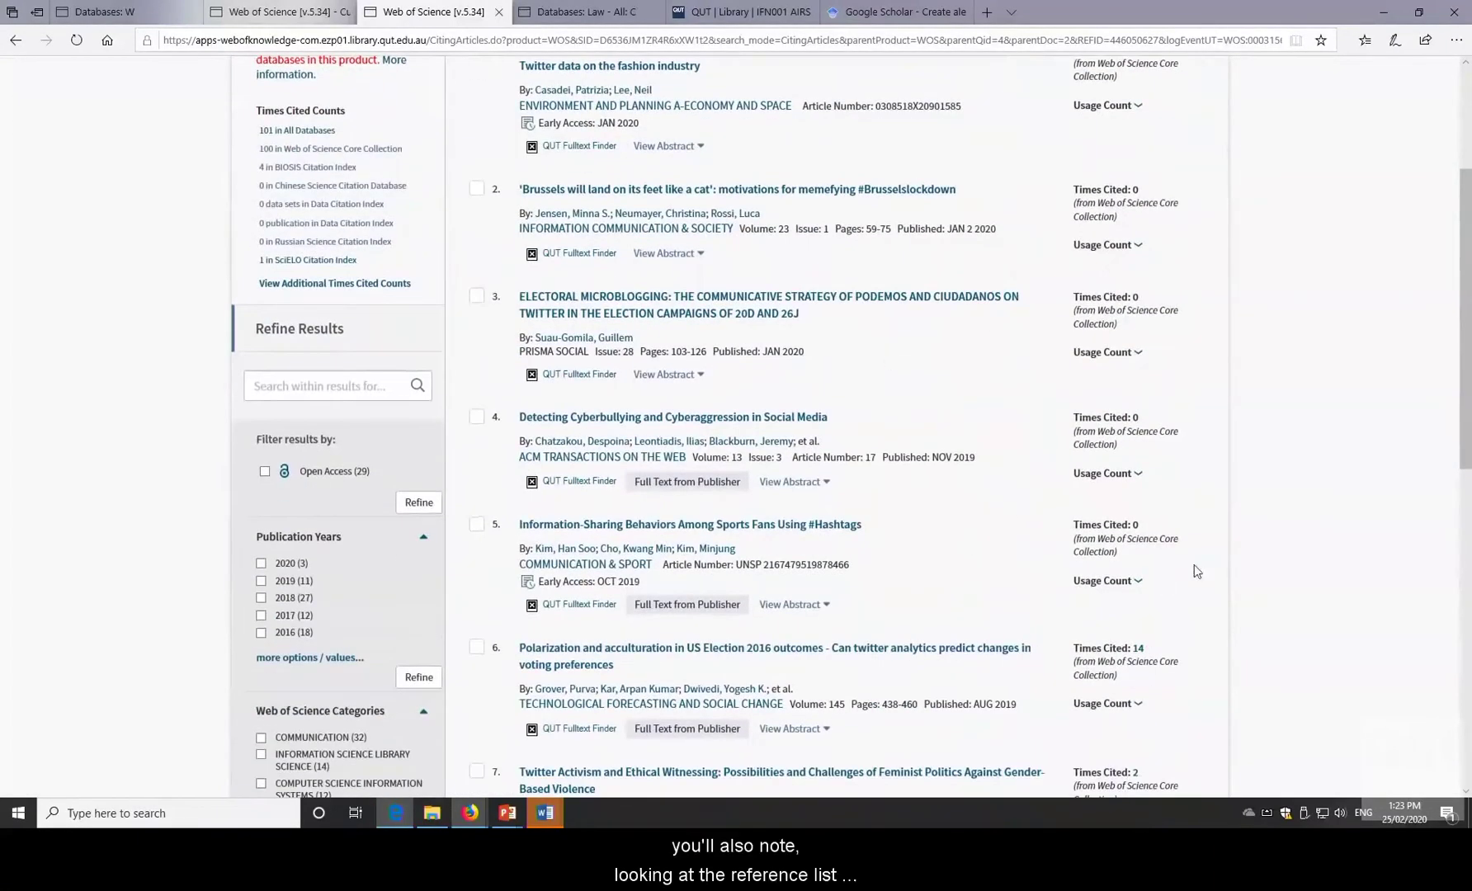
scroll(936, 540, "up", 3)
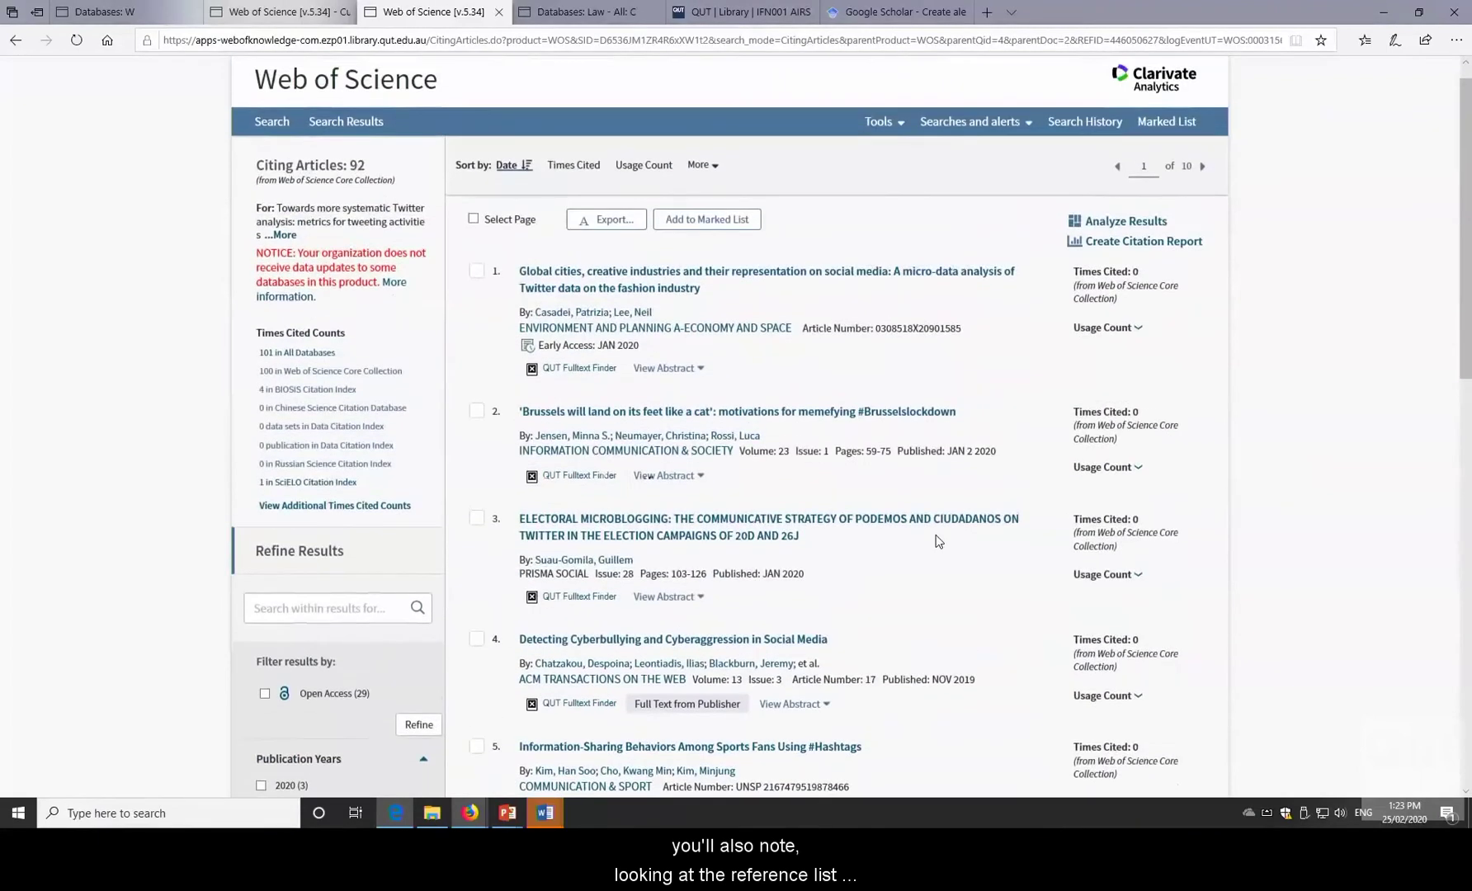
scroll(938, 541, "down", 3)
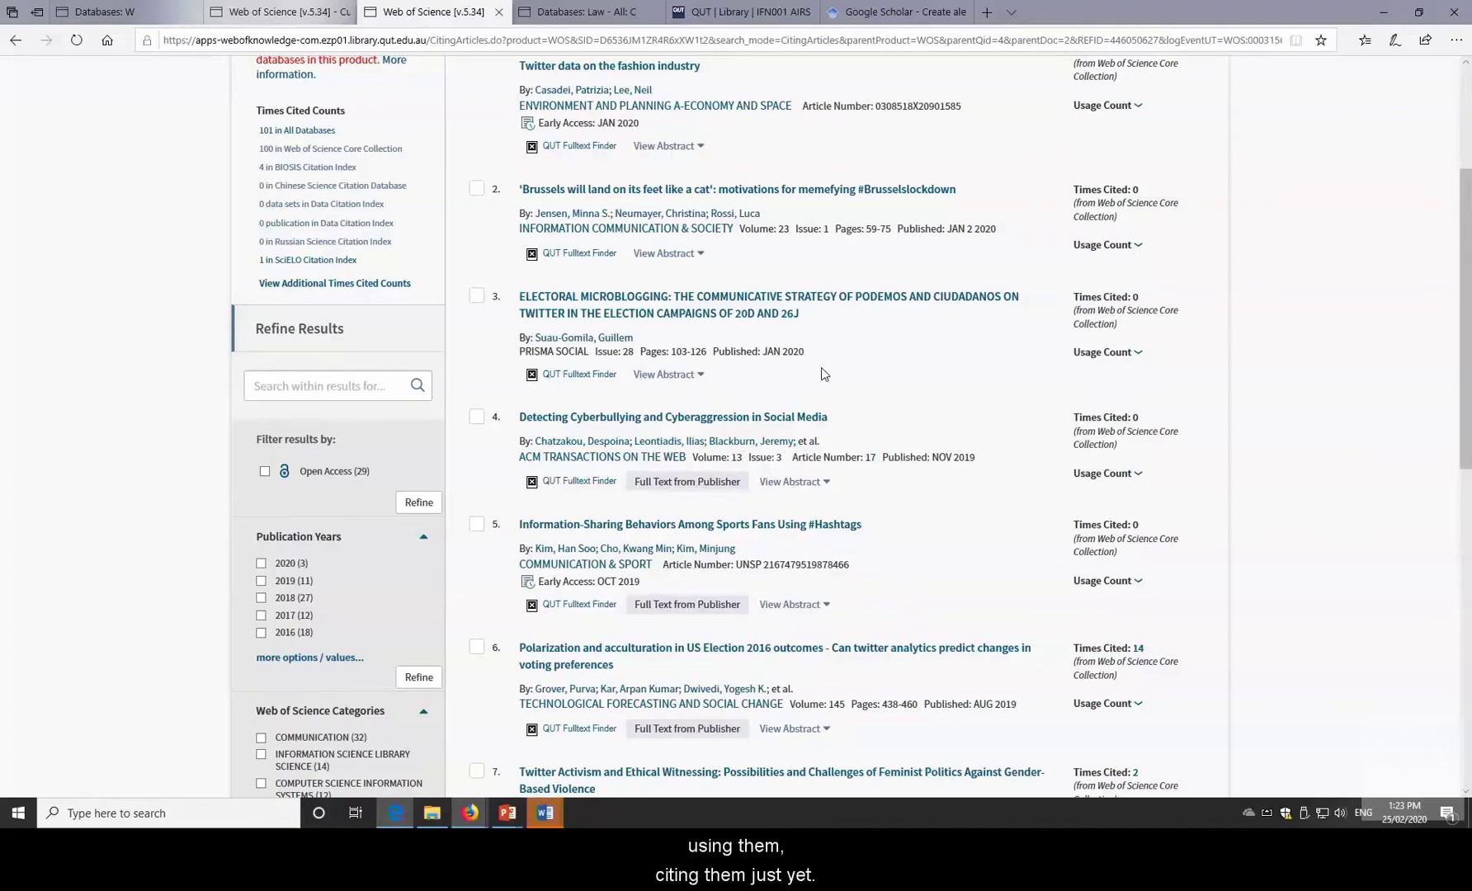
scroll(821, 371, "down", 3)
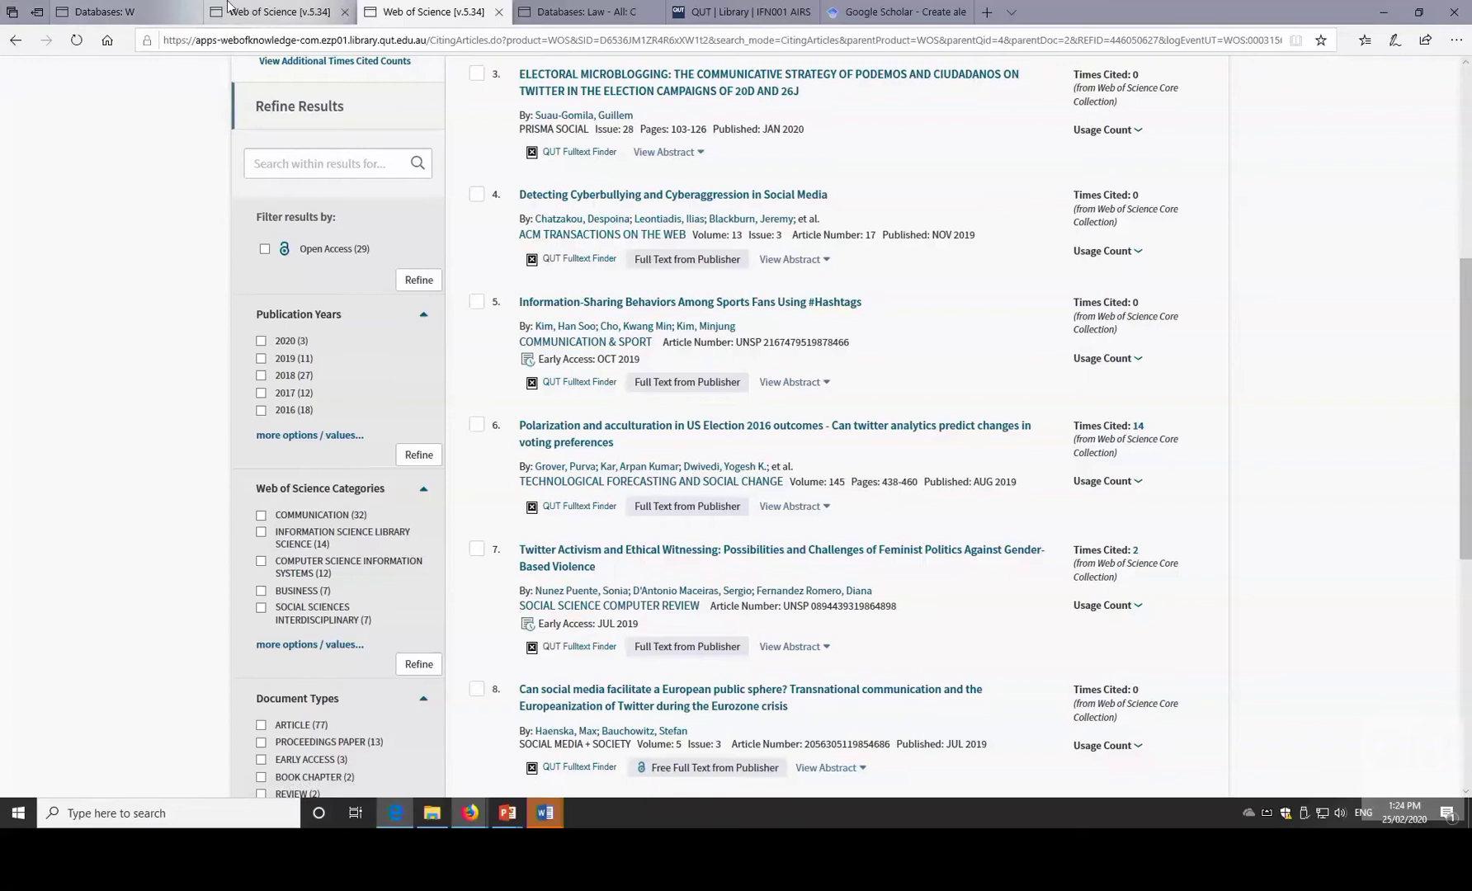
- Return to the QUT Library database list and show the databases filed under the letter S
left_click(148, 23)
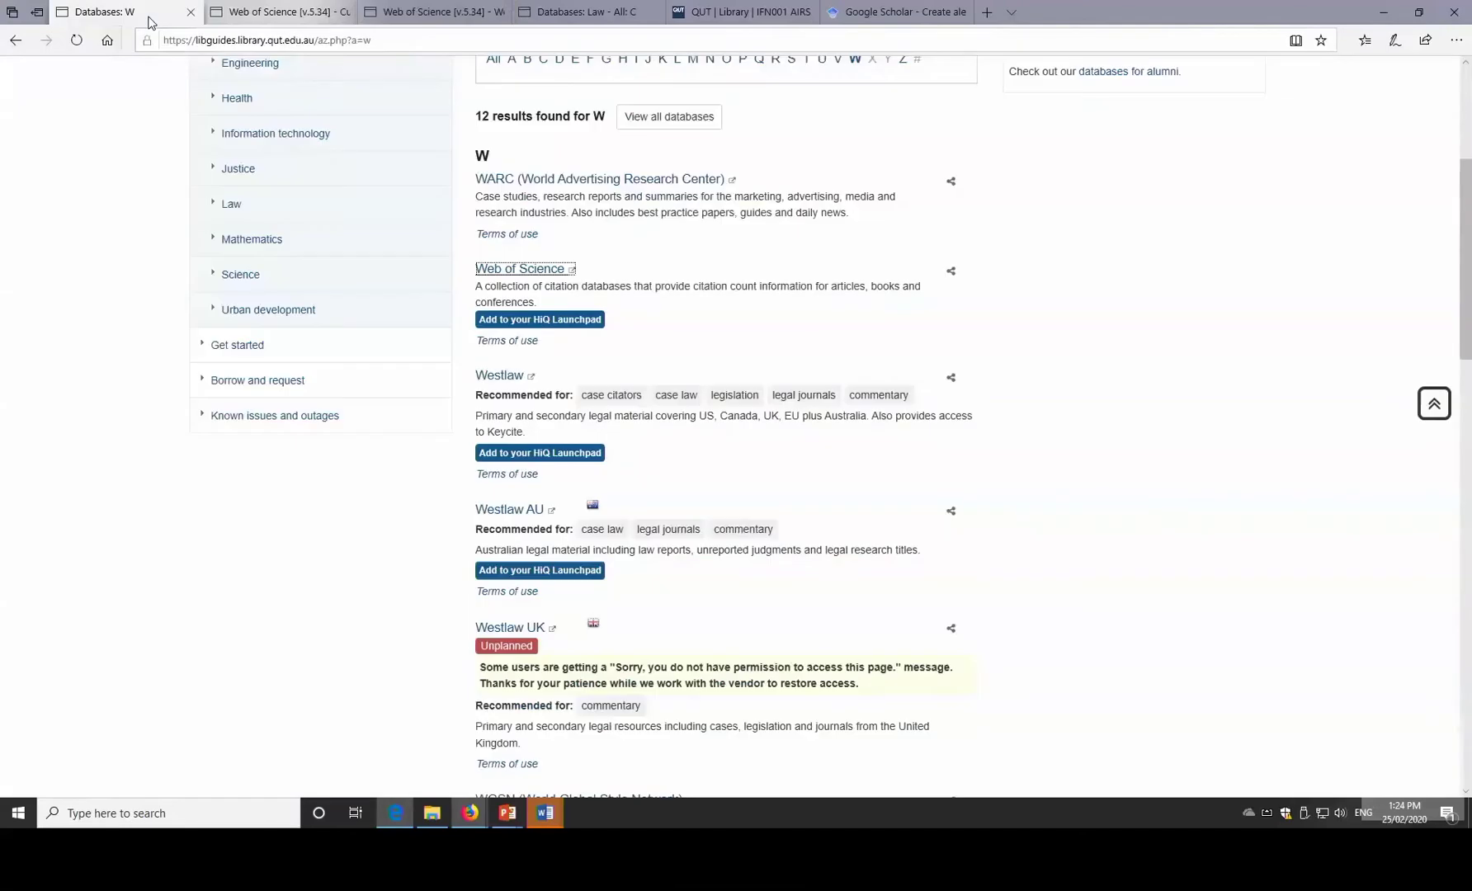
scroll(319, 390, "up", 4)
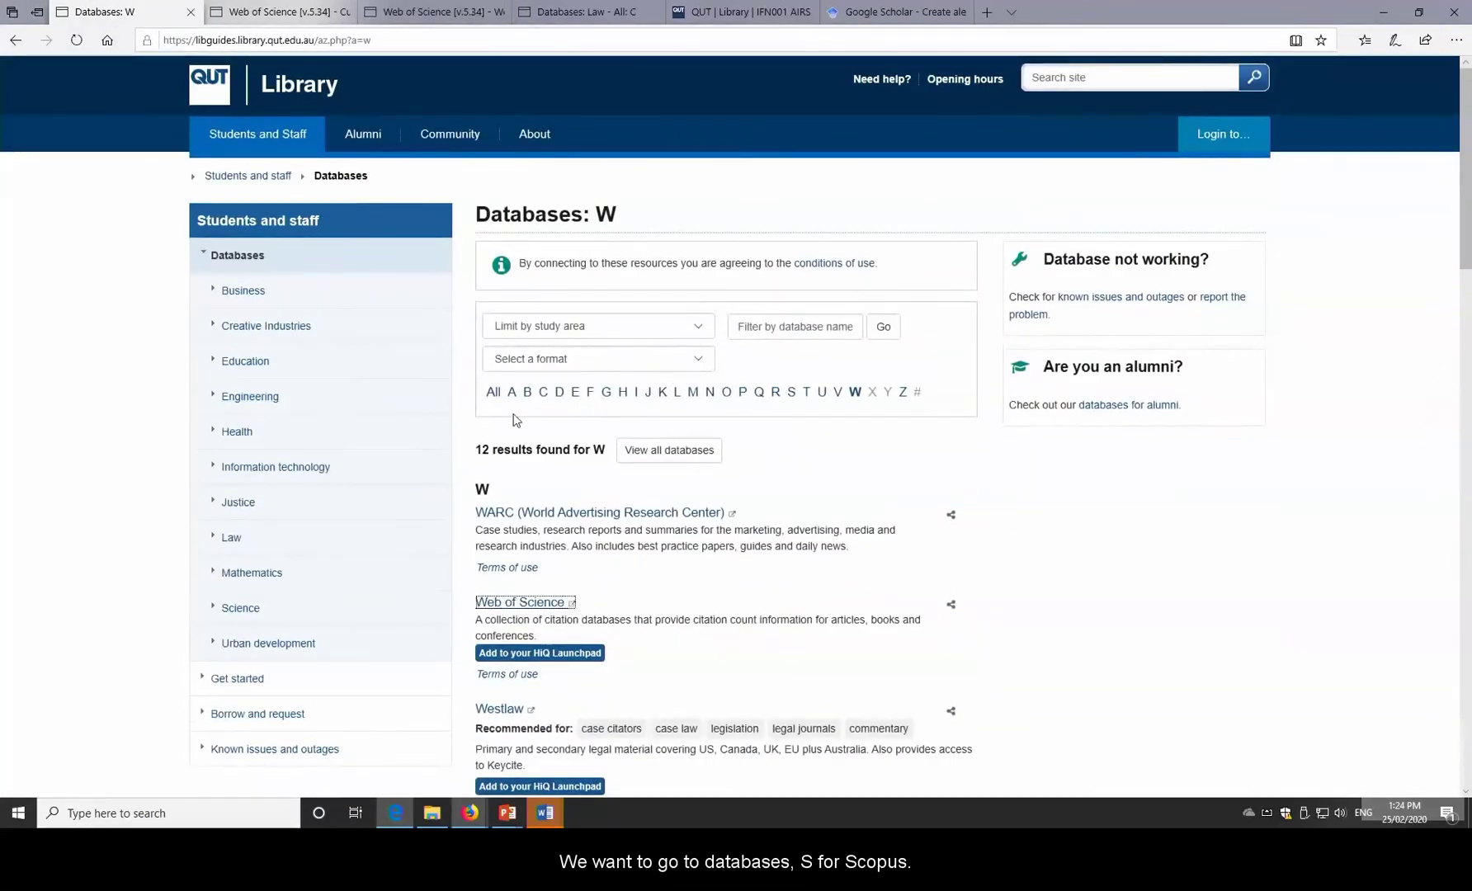
left_click(791, 395)
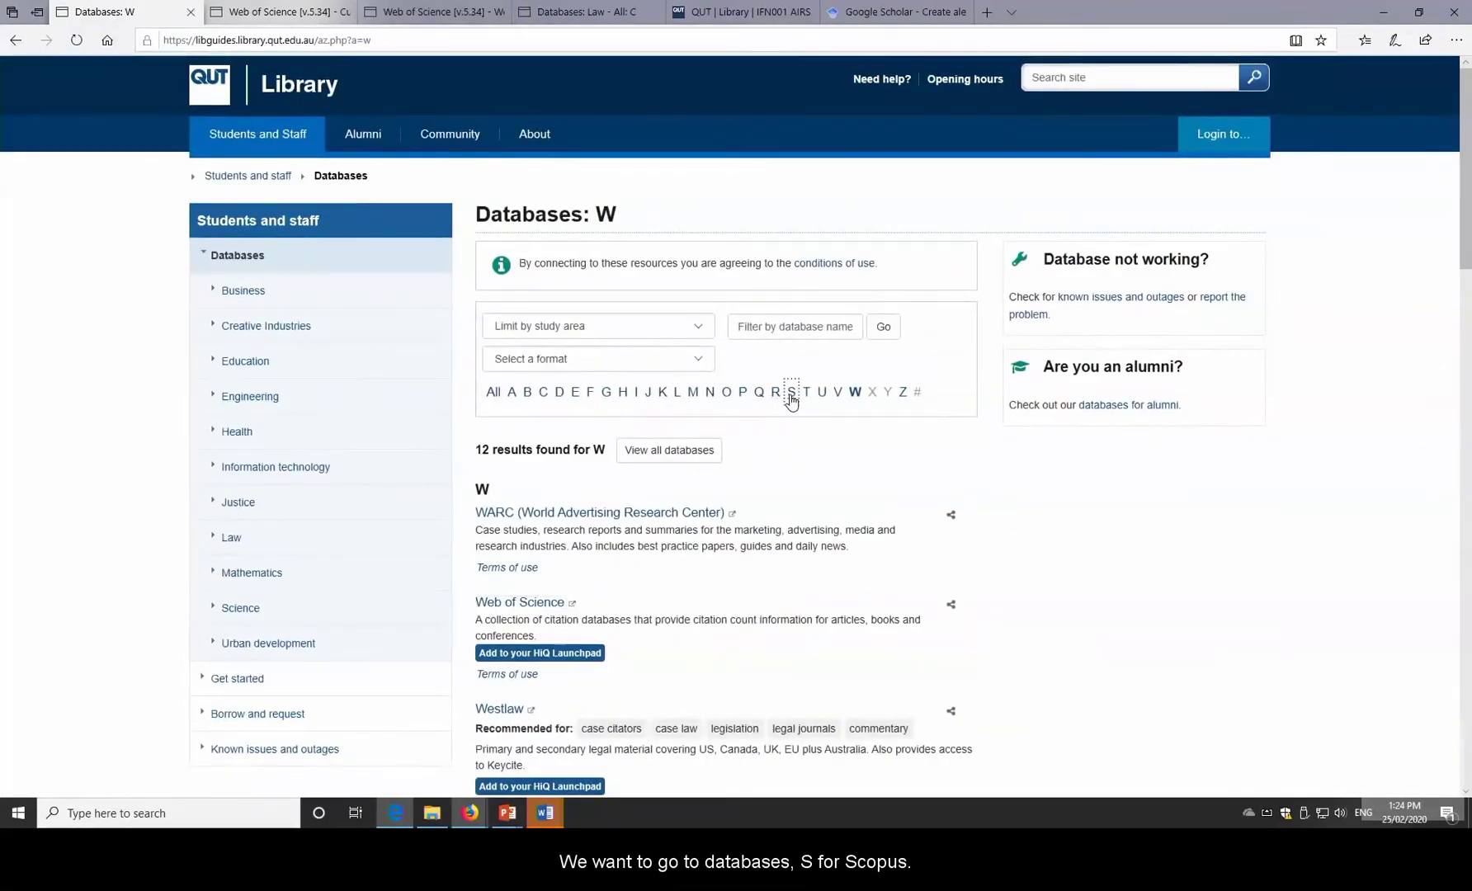
- Find Scopus among the library's S databases and open it
scroll(701, 442, "down", 8)
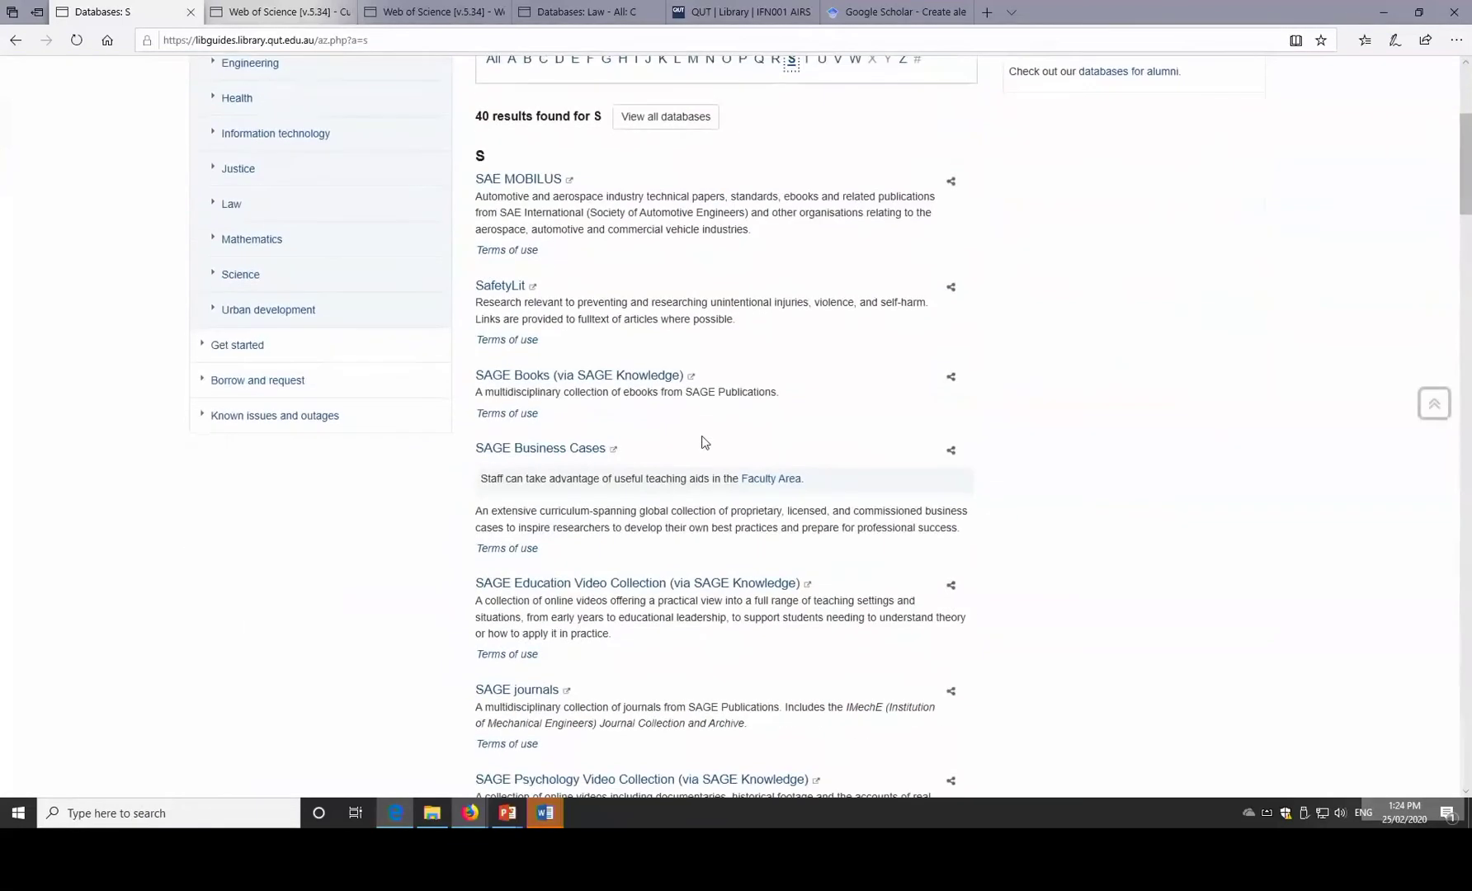
scroll(703, 442, "down", 3)
scroll(703, 442, "down", 3)
scroll(703, 441, "down", 1)
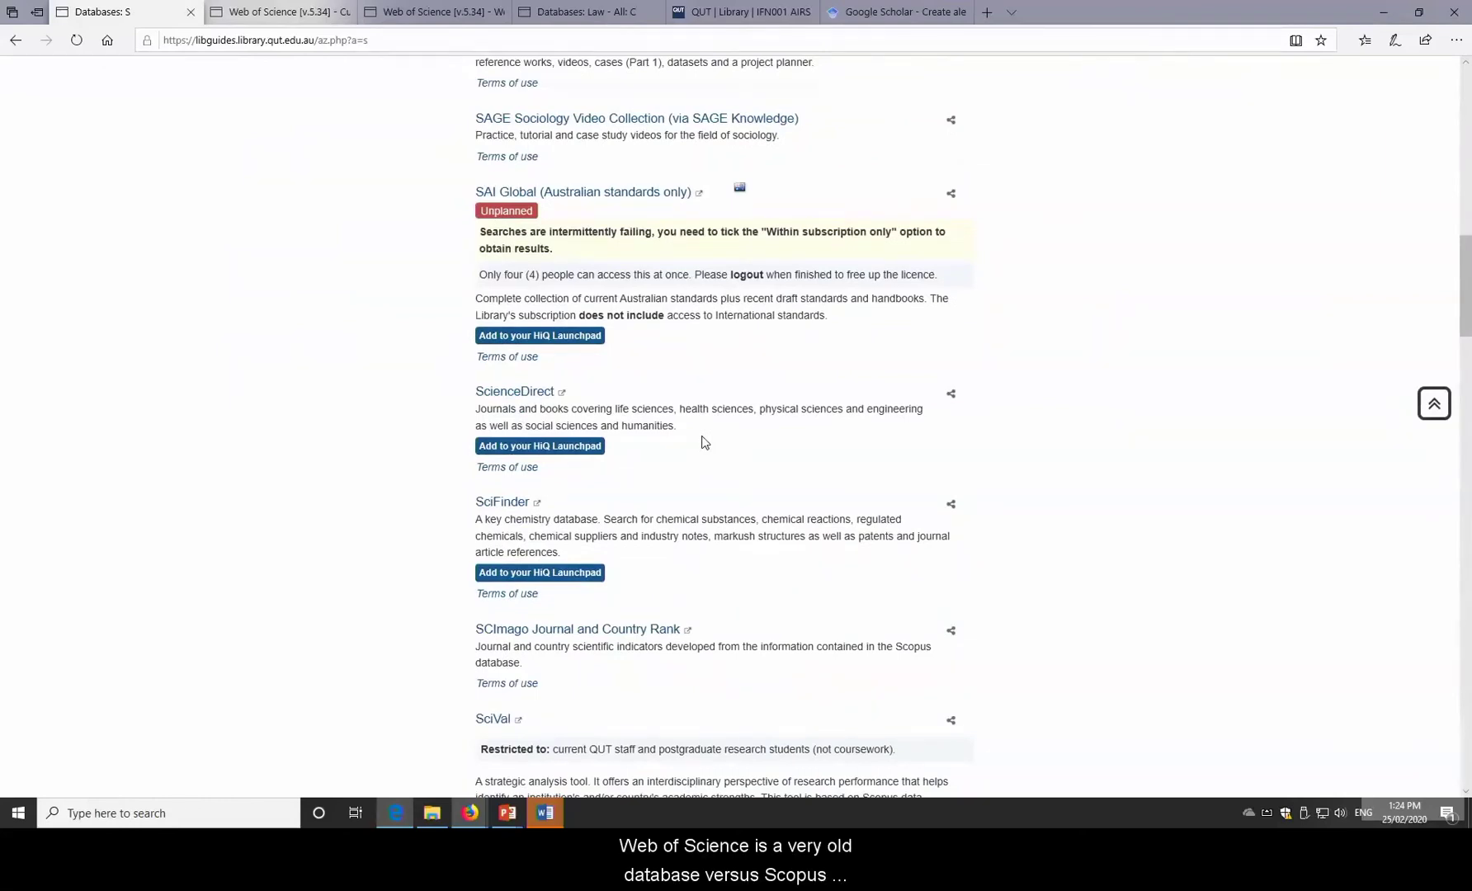
scroll(703, 441, "down", 3)
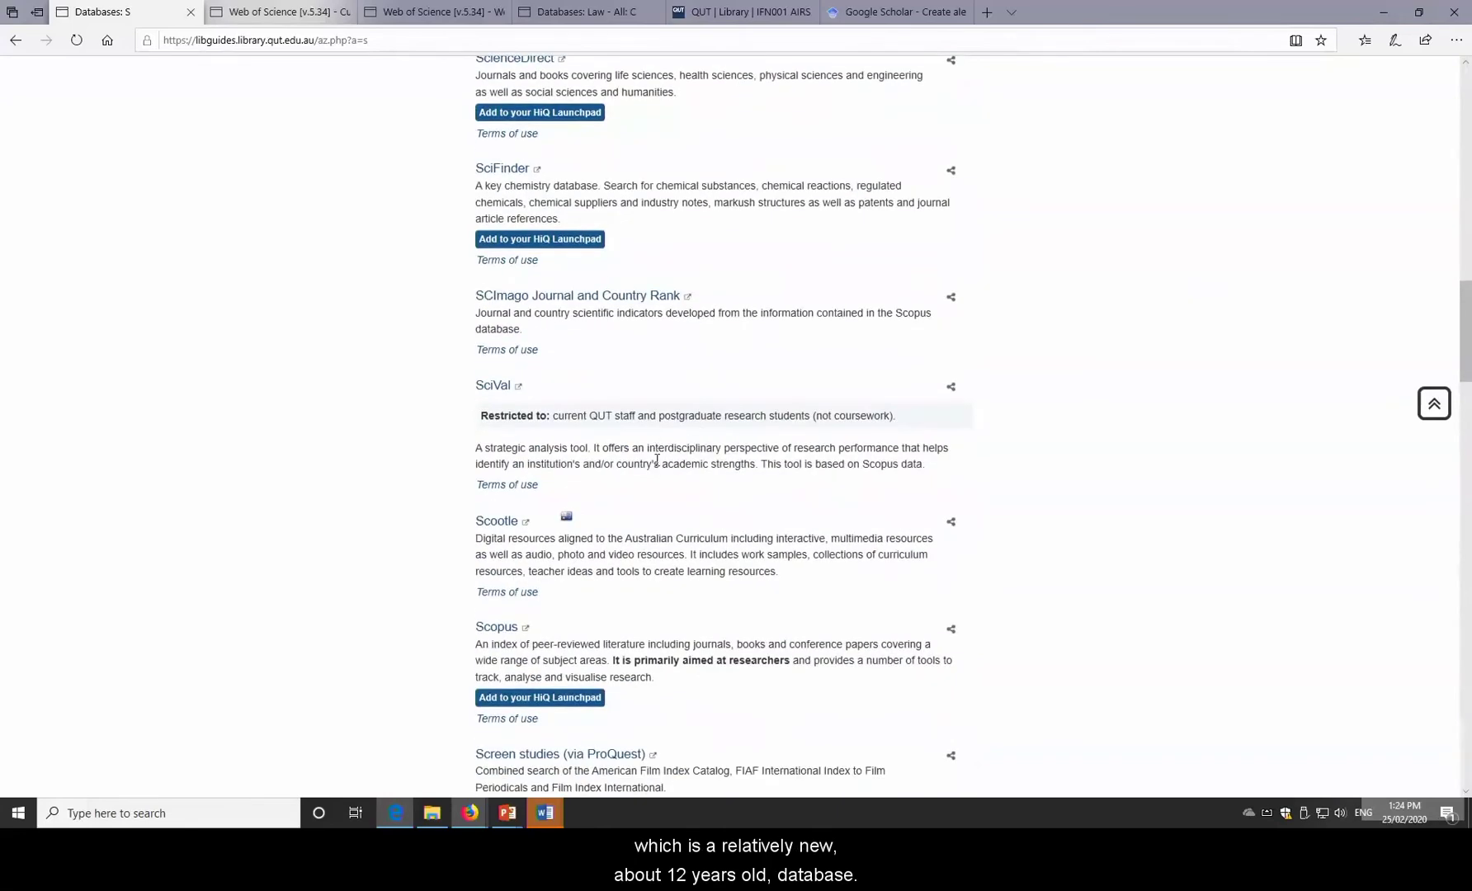
scroll(289, 551, "down", 1)
scroll(290, 553, "down", 1)
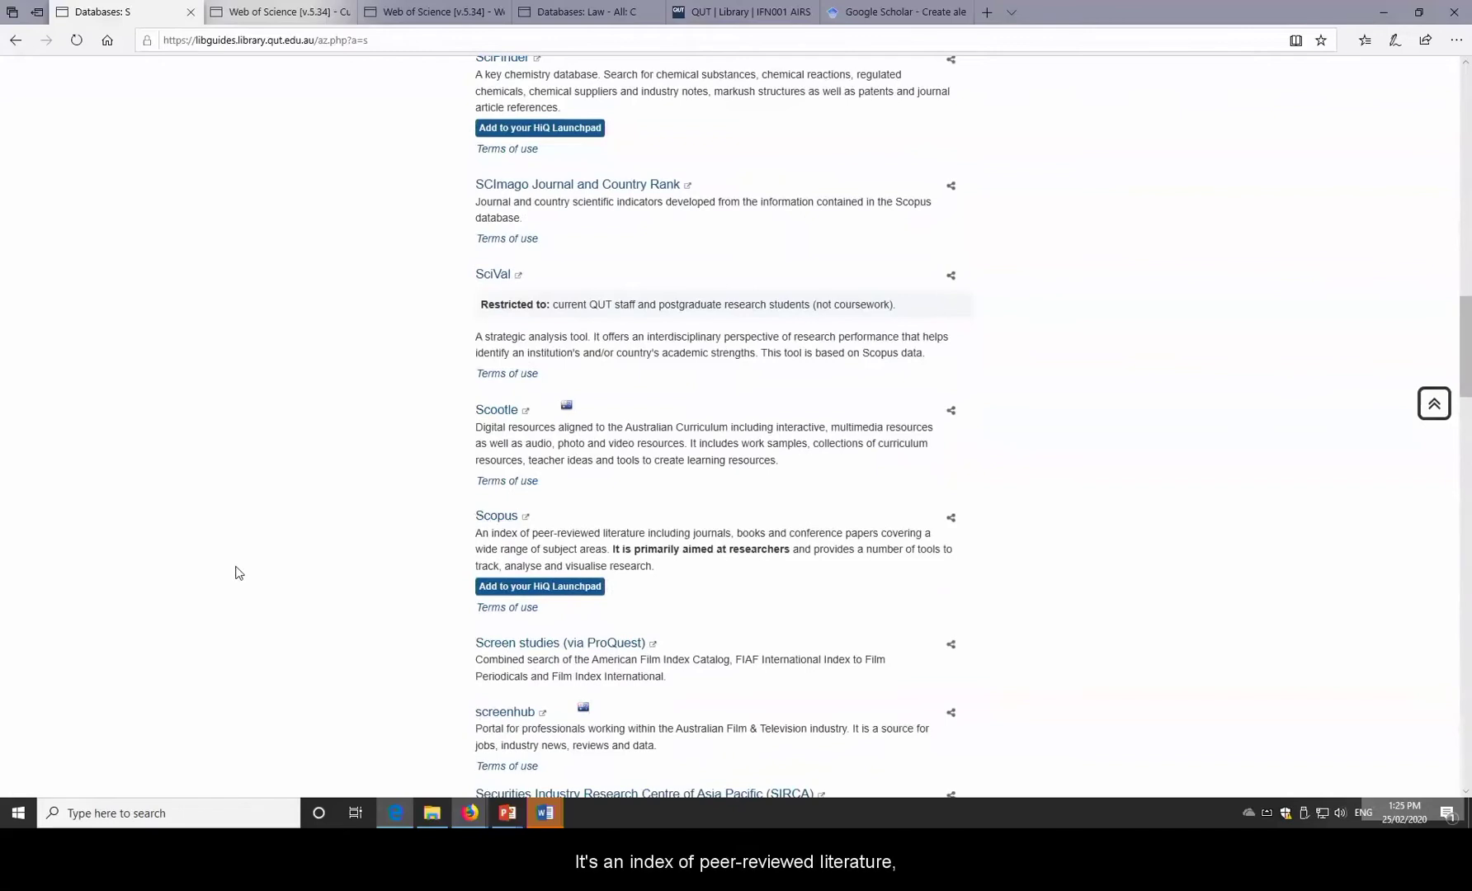
scroll(238, 571, "down", 2)
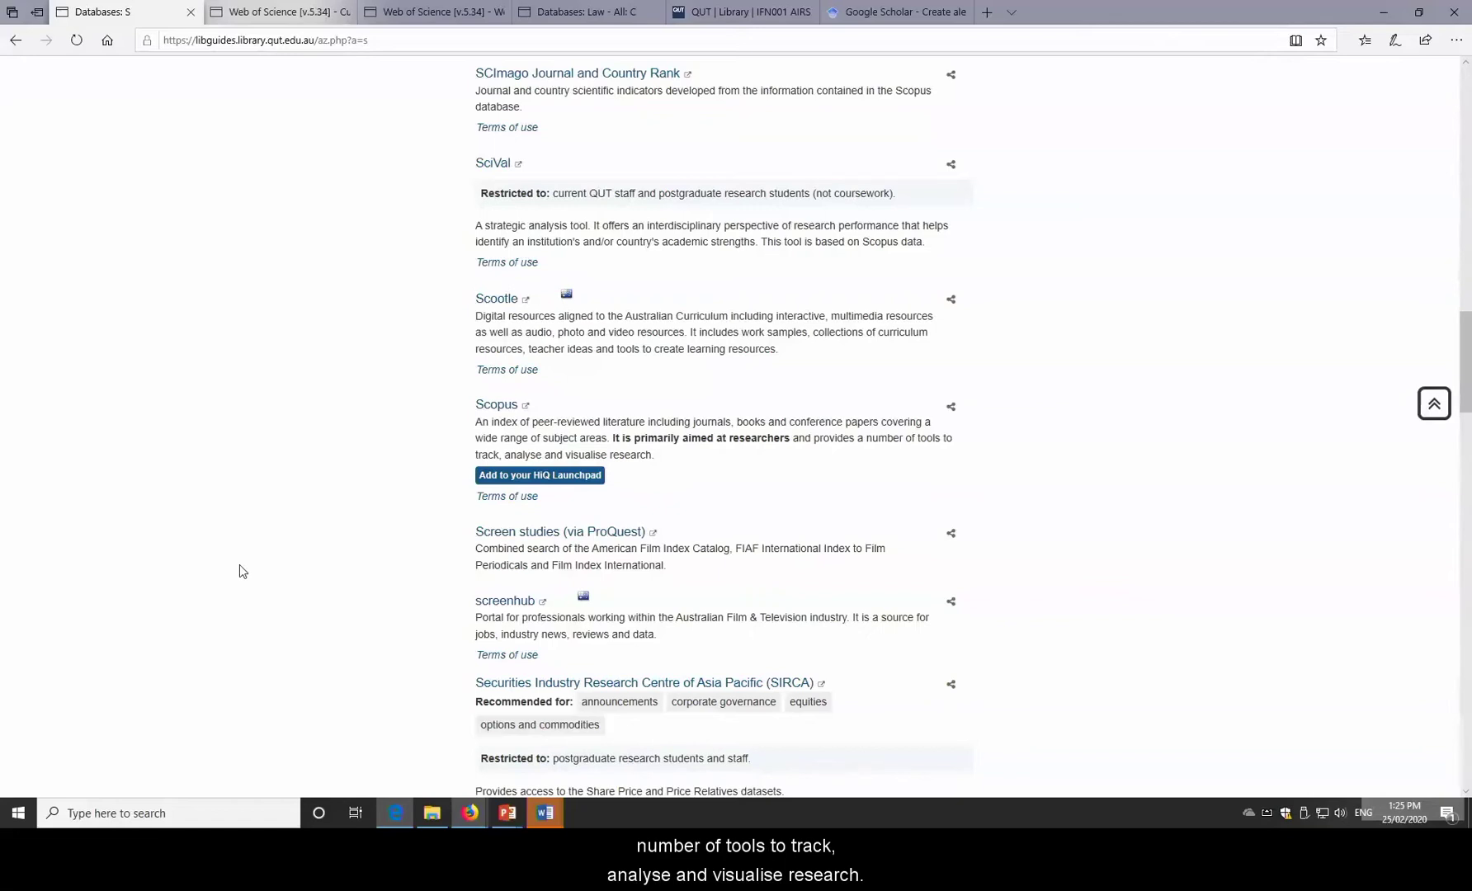
left_click(498, 405)
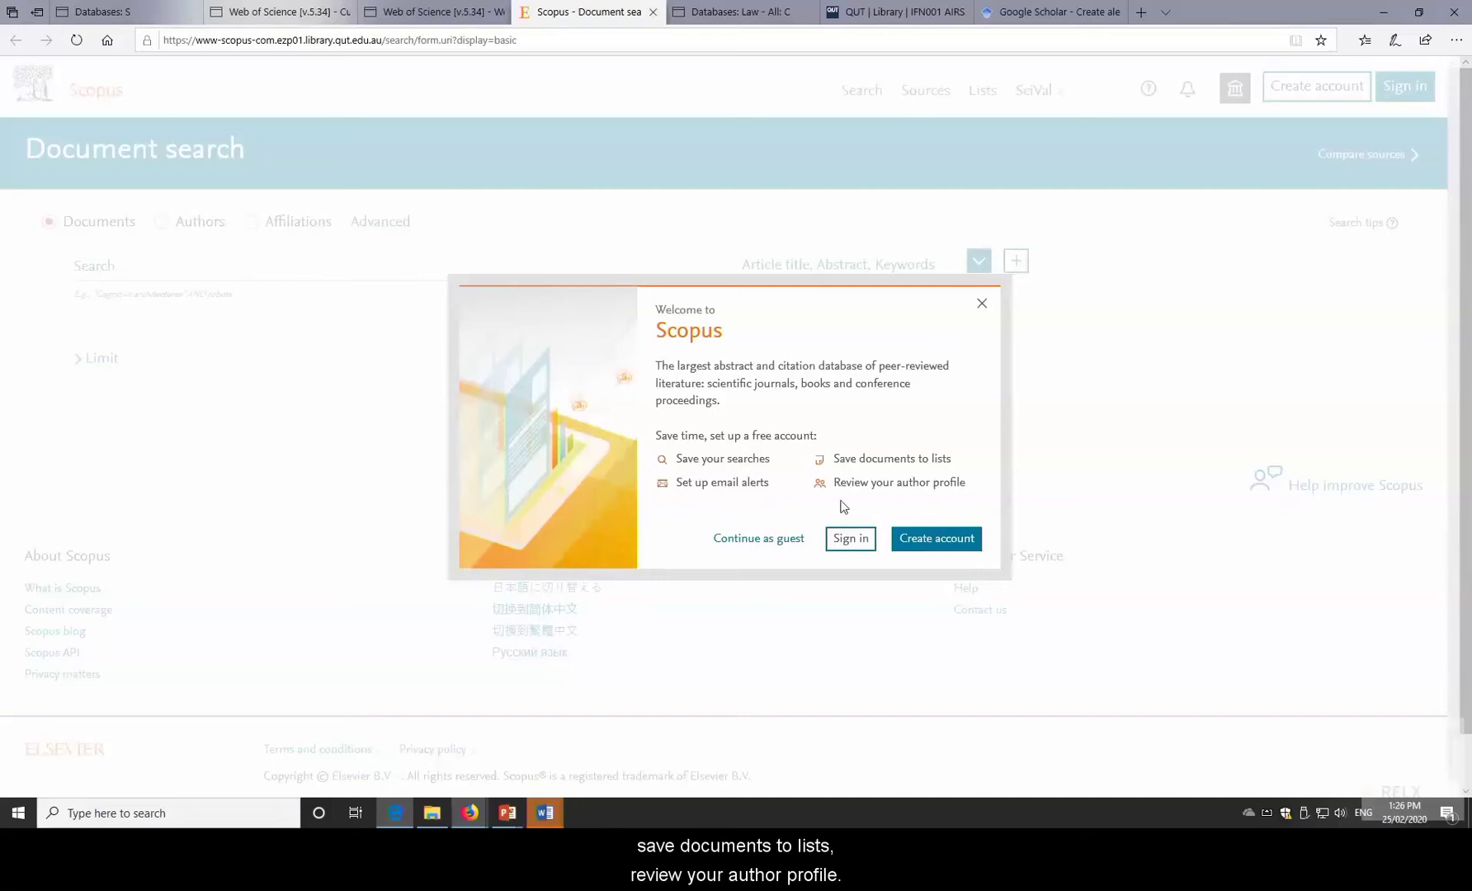
- Dismiss the Scopus account prompt and limit the document search field to Article title
left_click(948, 549)
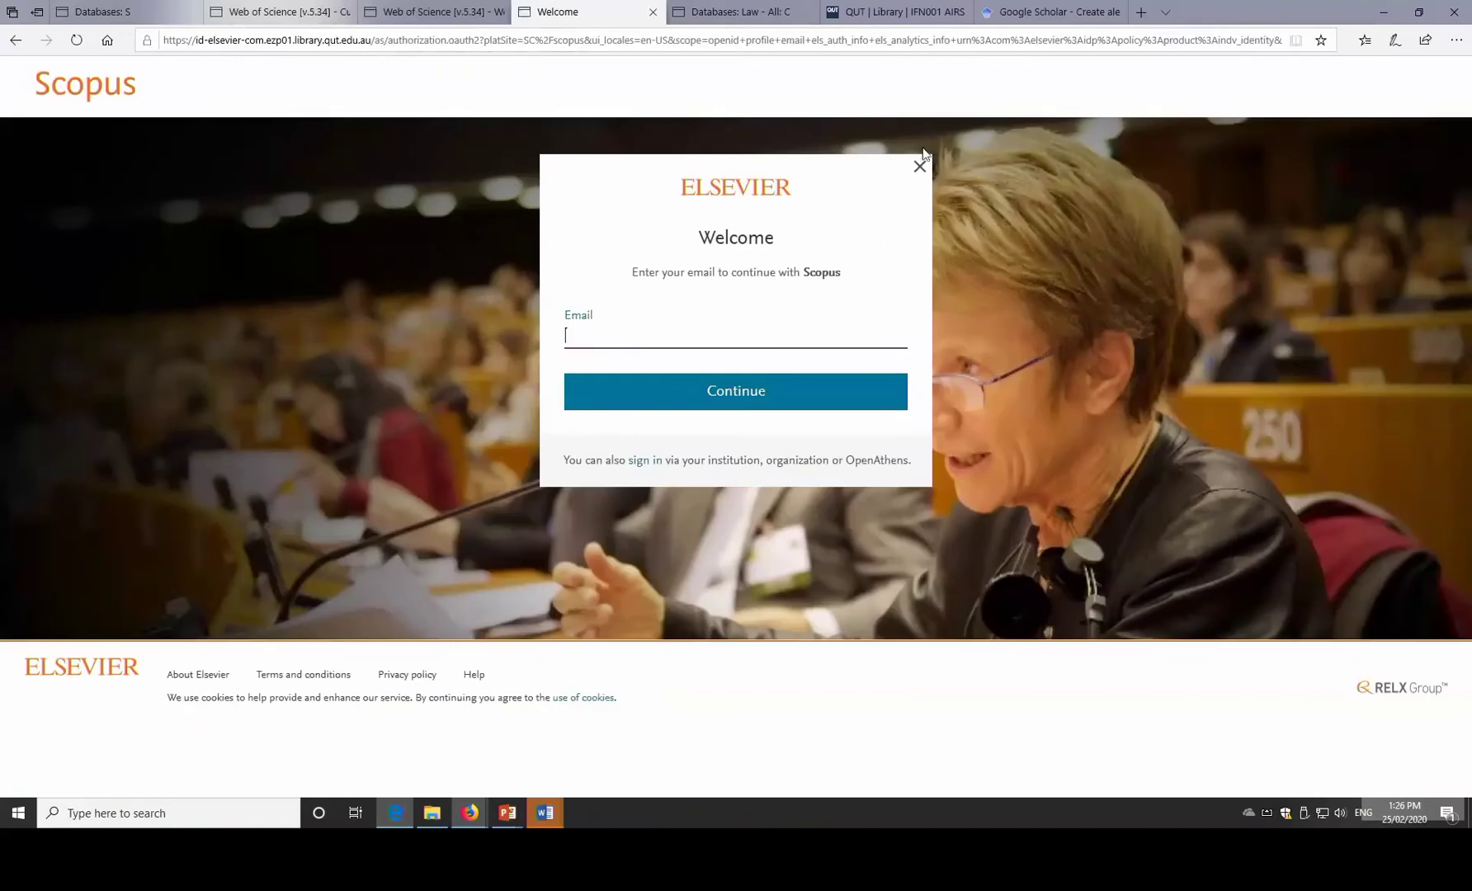
left_click(919, 166)
left_click(965, 279)
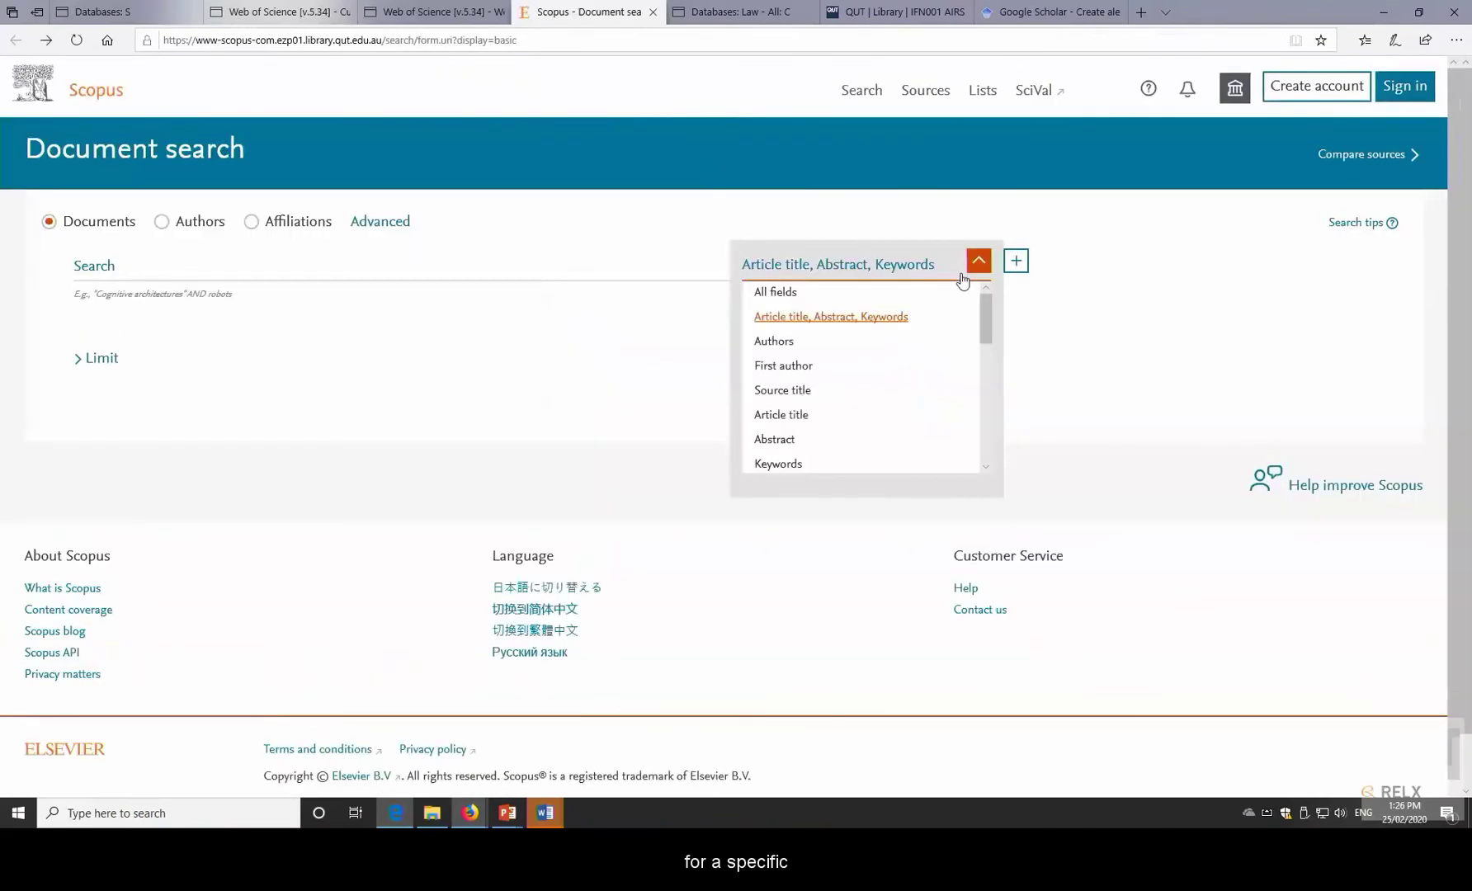
left_click(799, 423)
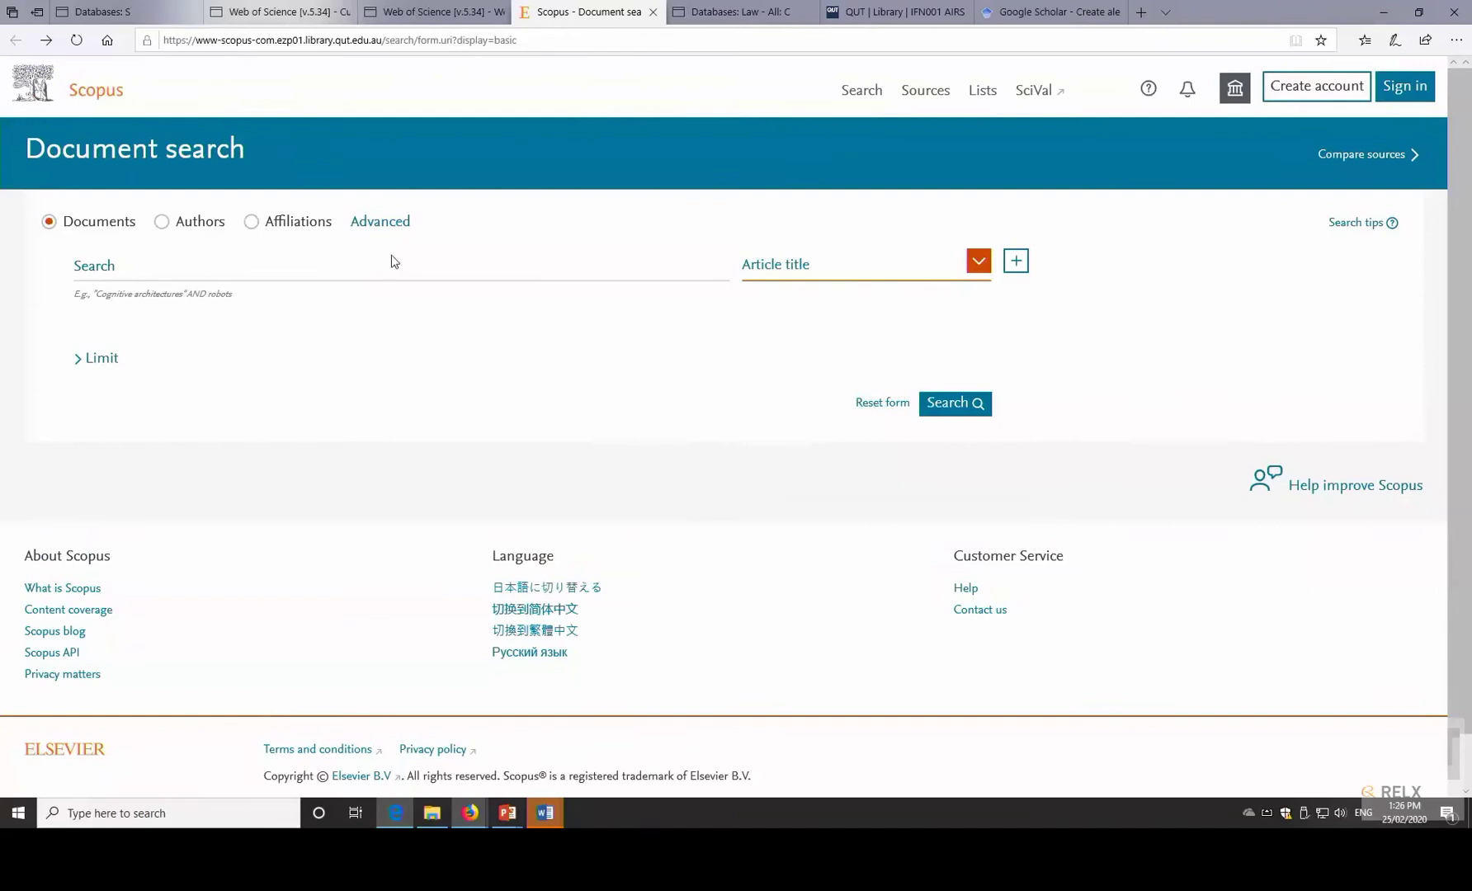
left_click(350, 278)
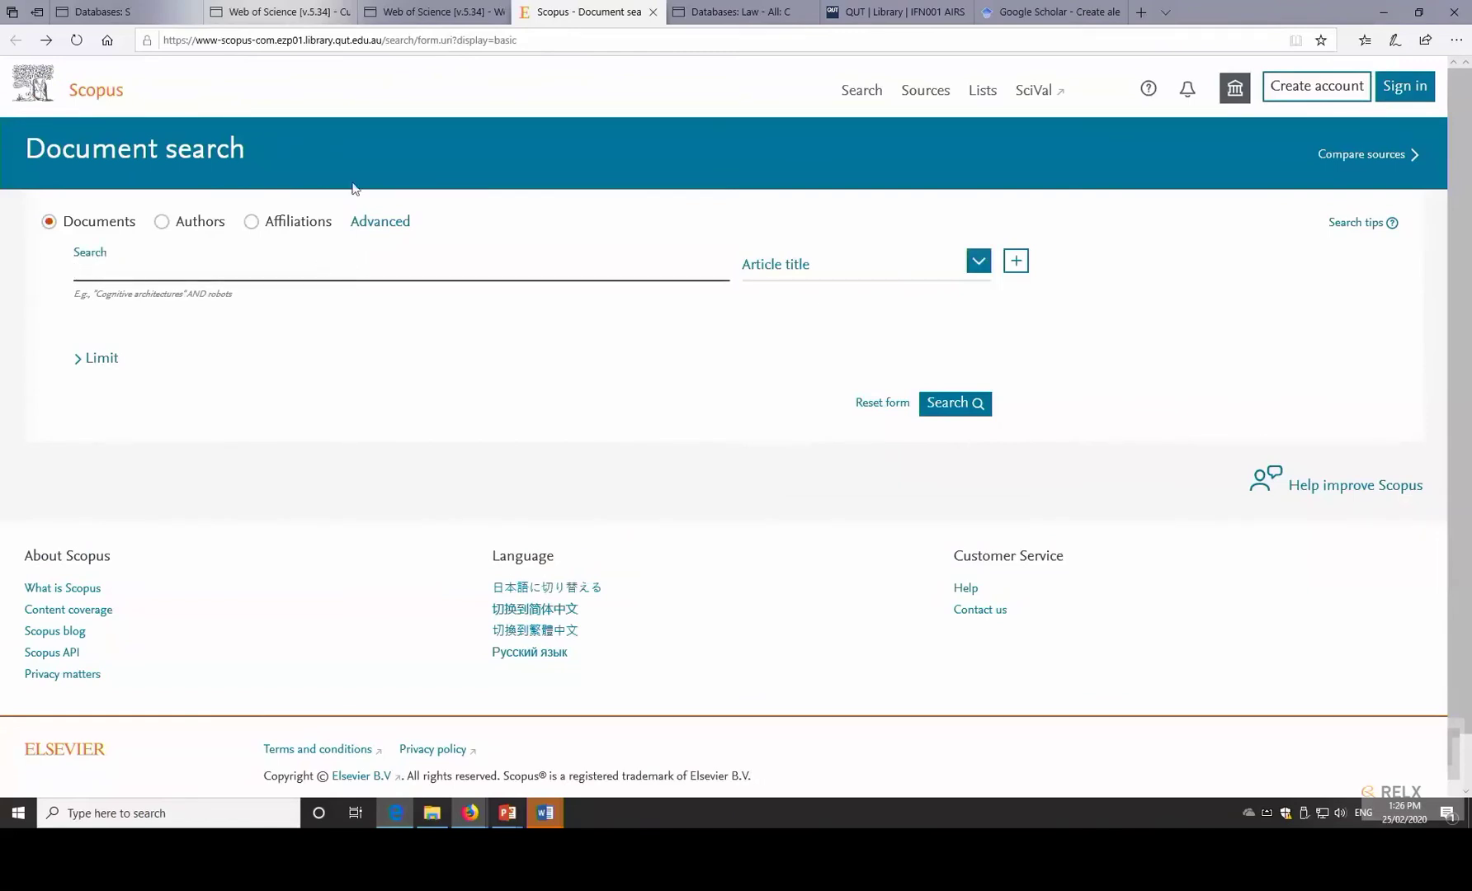
- Copy the cited article's title, "Towards more systematic Twitter analysis: metrics for tweeting activities", from the Web of Science citing articles page
left_click(422, 12)
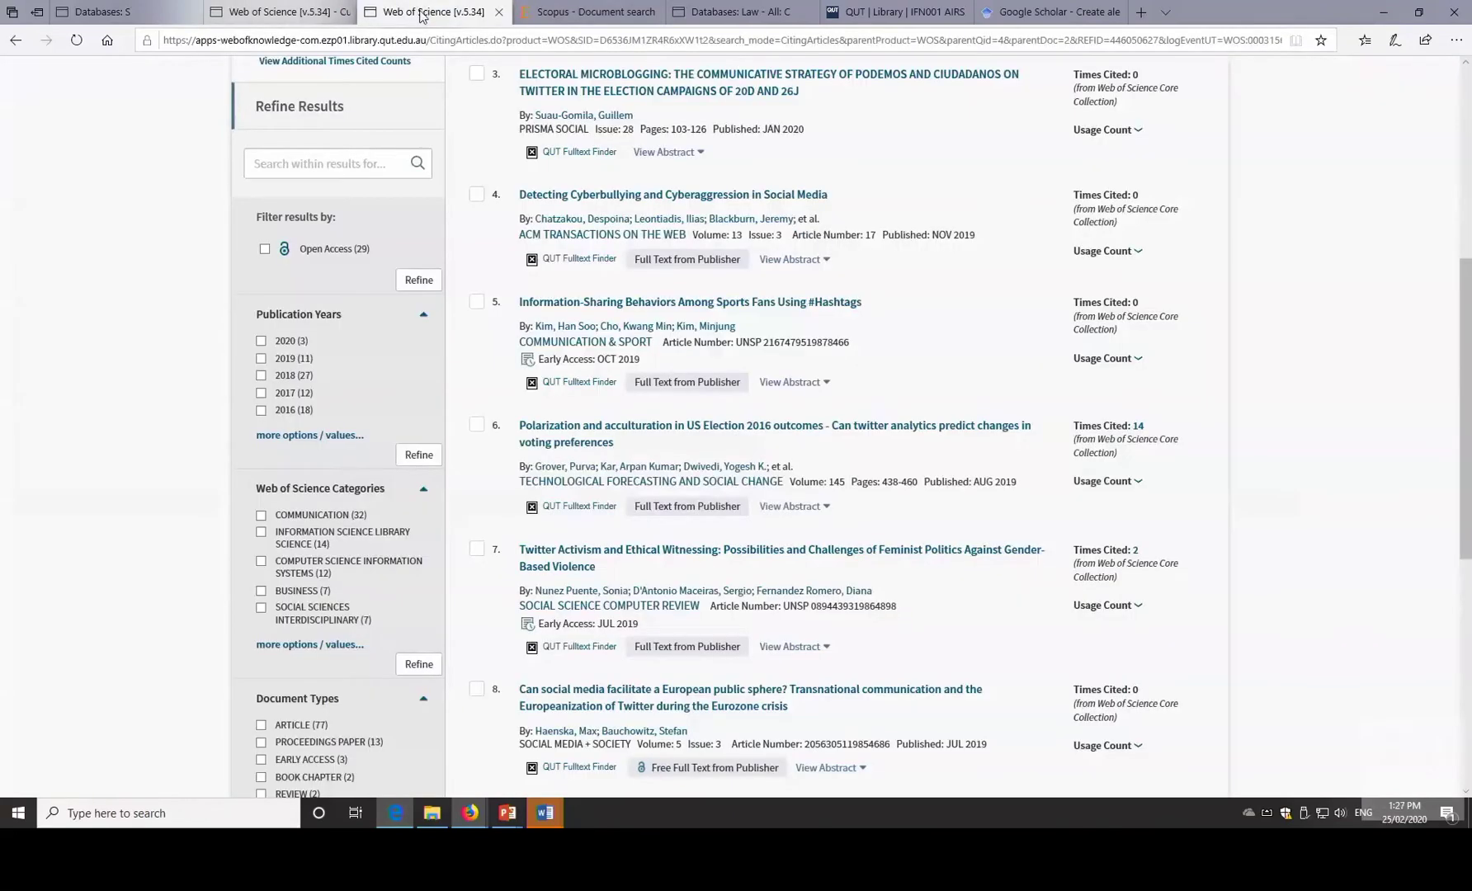
scroll(427, 373, "up", 5)
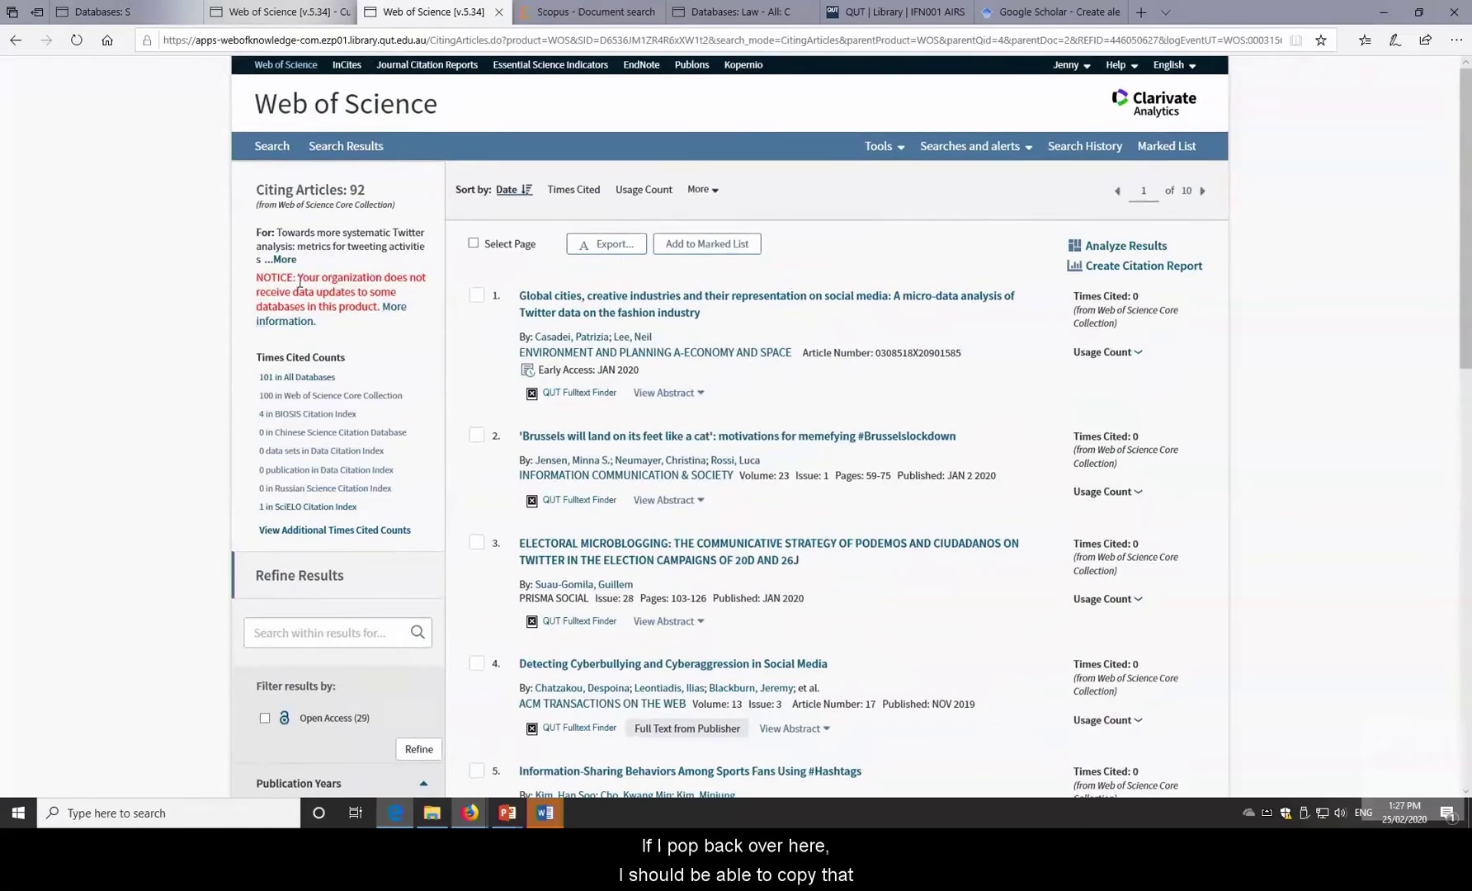
mouse_move(278, 232)
left_mouse_down()
mouse_move(307, 240)
mouse_move(277, 260)
left_mouse_up()
key("ctrl+c")
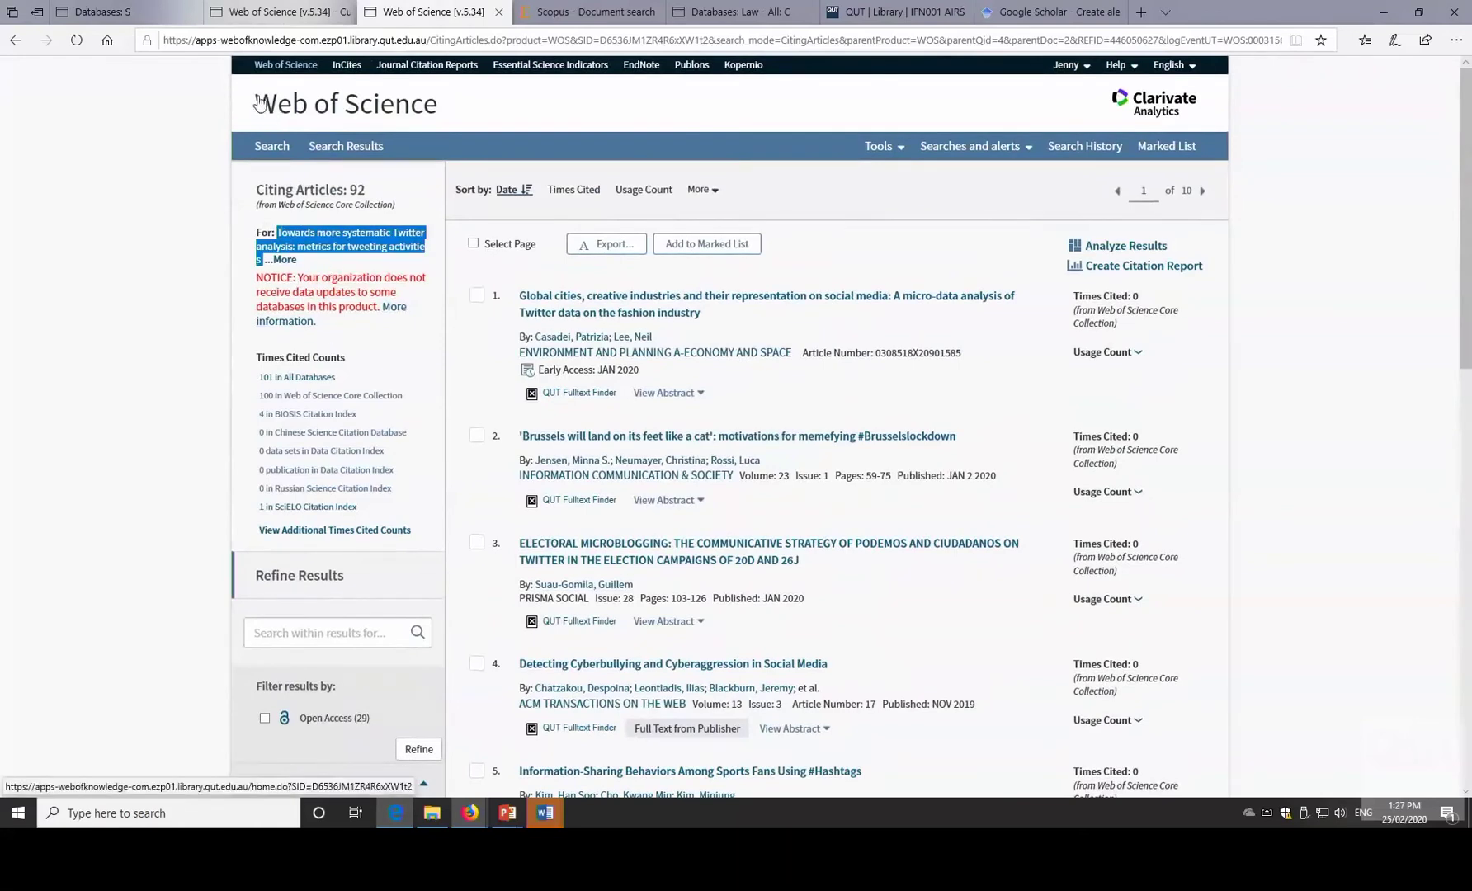
- Search Scopus article titles for the copied title "Towards more systematic Twitter analysis: metrics for tweeting activities"
left_click(546, 10)
left_click(383, 269)
key("ctrl+v")
key("Return")
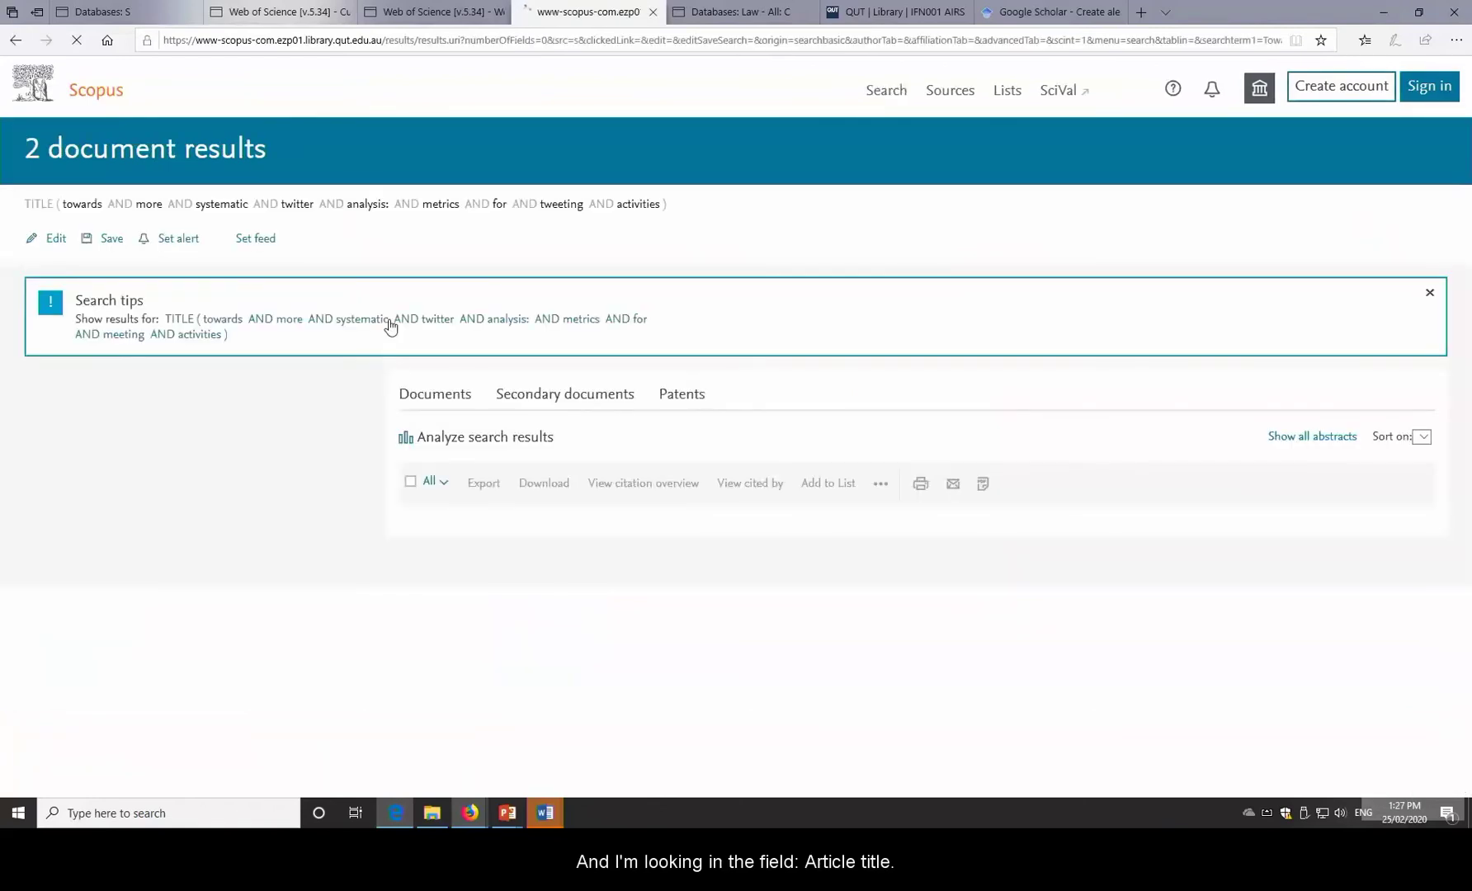
- Open the list of documents citing the original 2013 article in Scopus and examine the newest ones
scroll(375, 388, "down", 5)
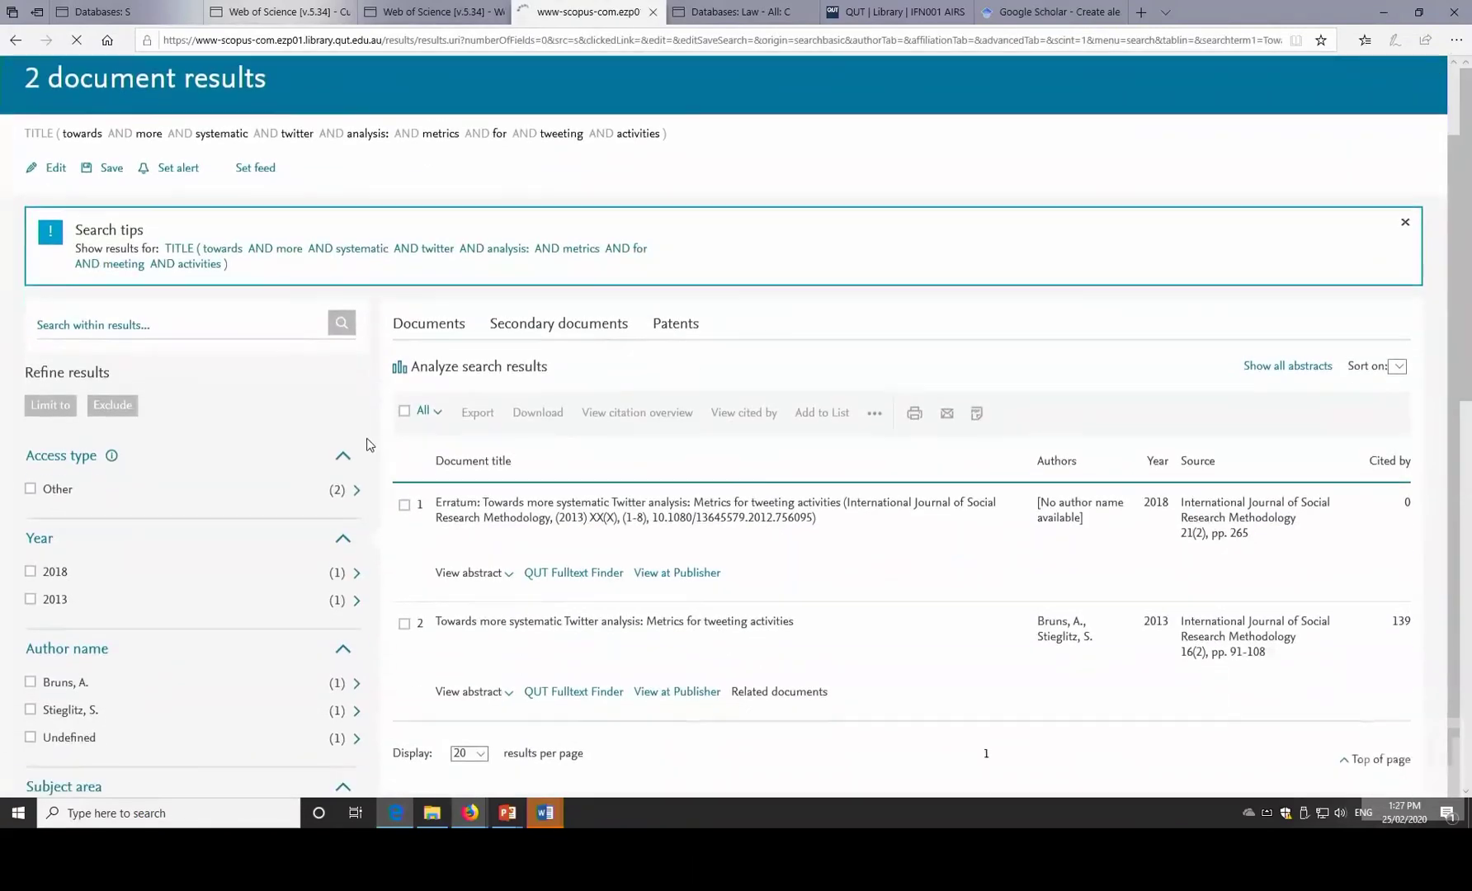
scroll(367, 442, "down", 2)
scroll(367, 441, "up", 2)
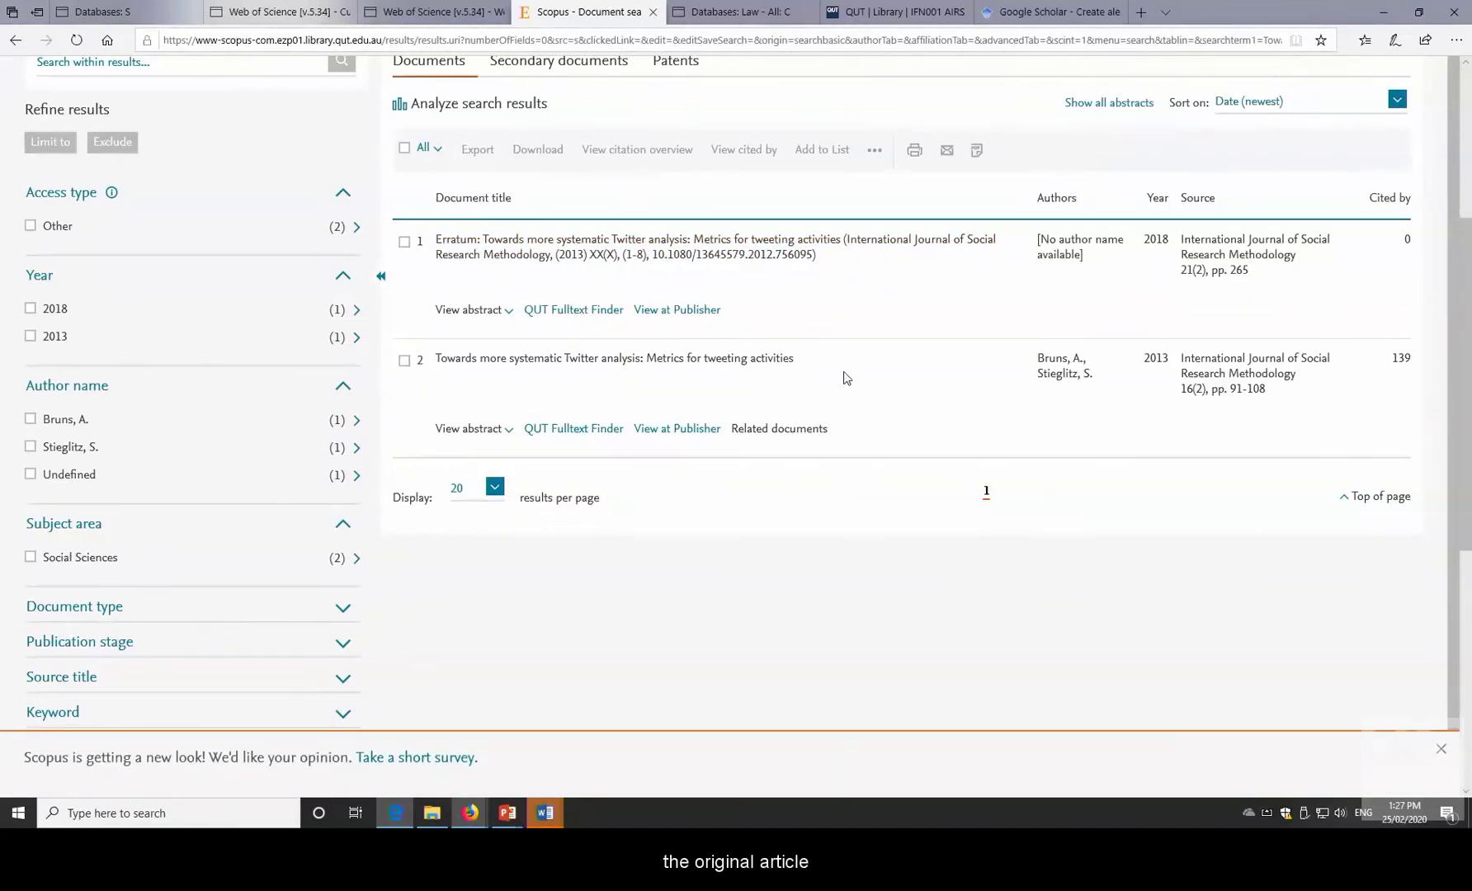
left_click(1401, 360)
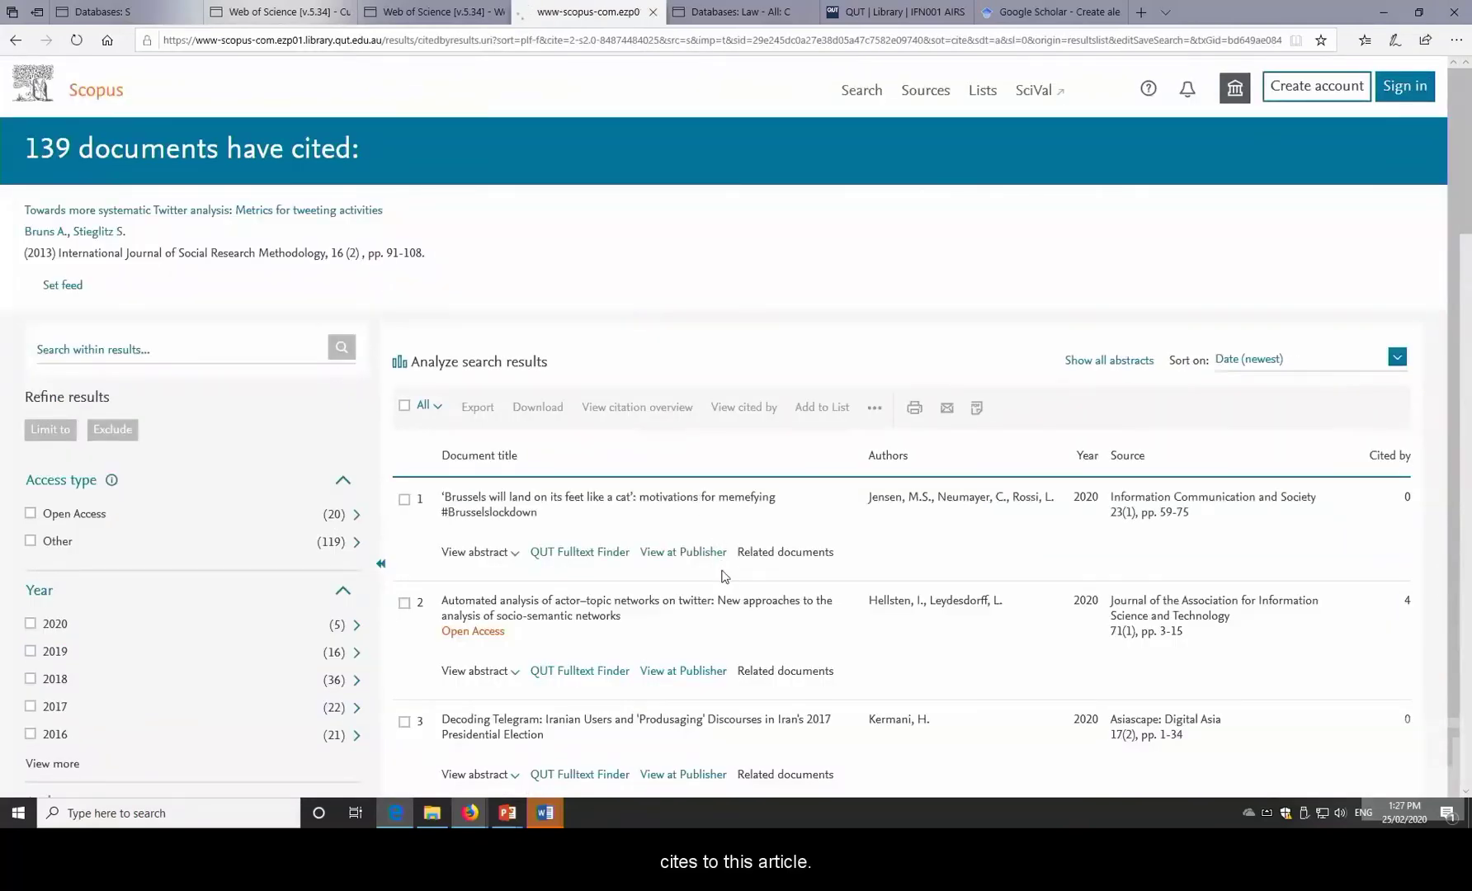
scroll(723, 575, "down", 3)
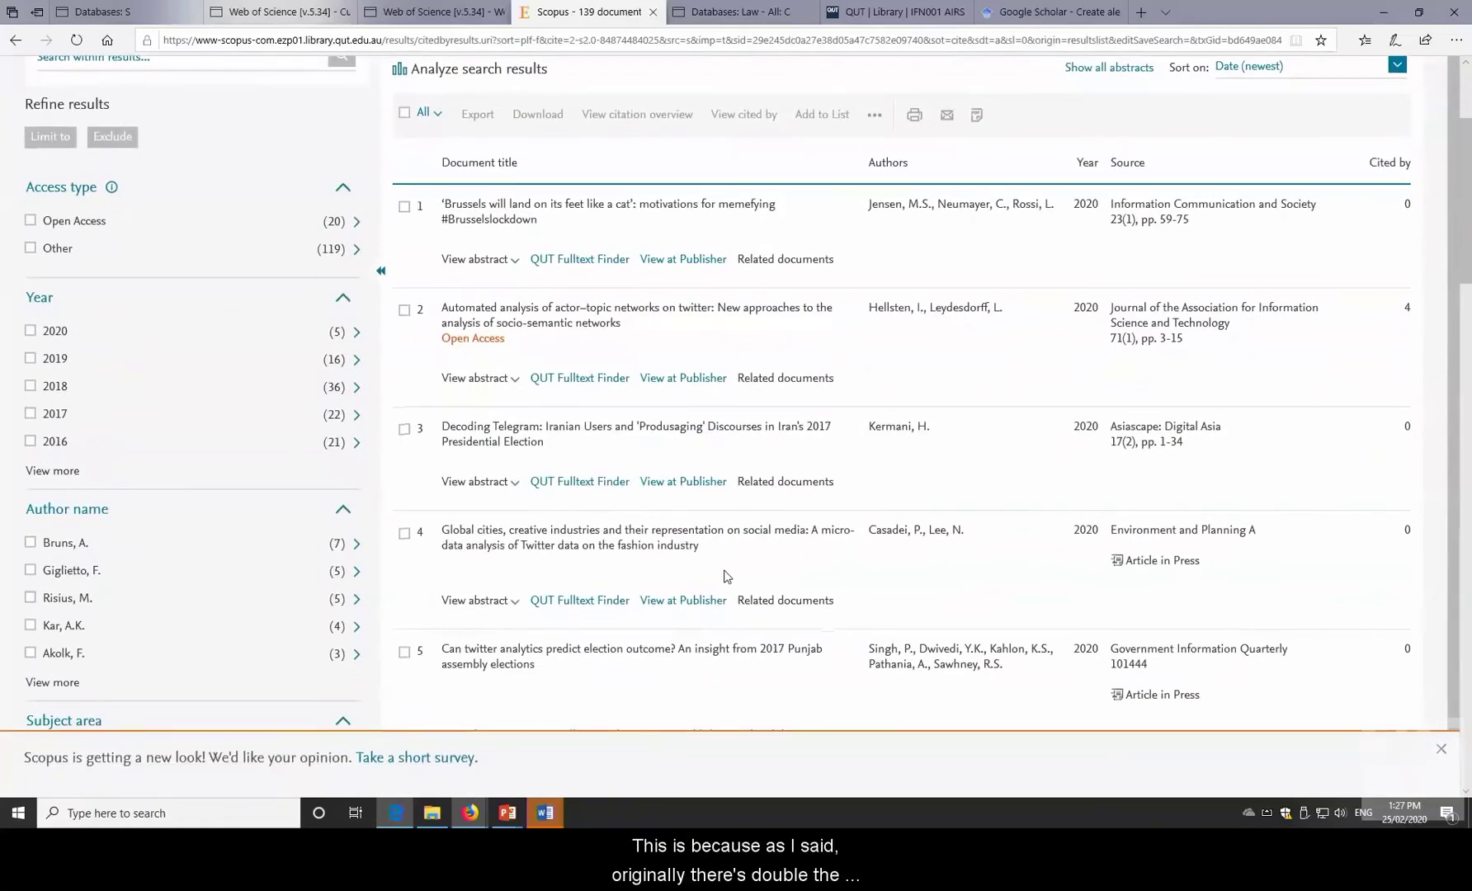
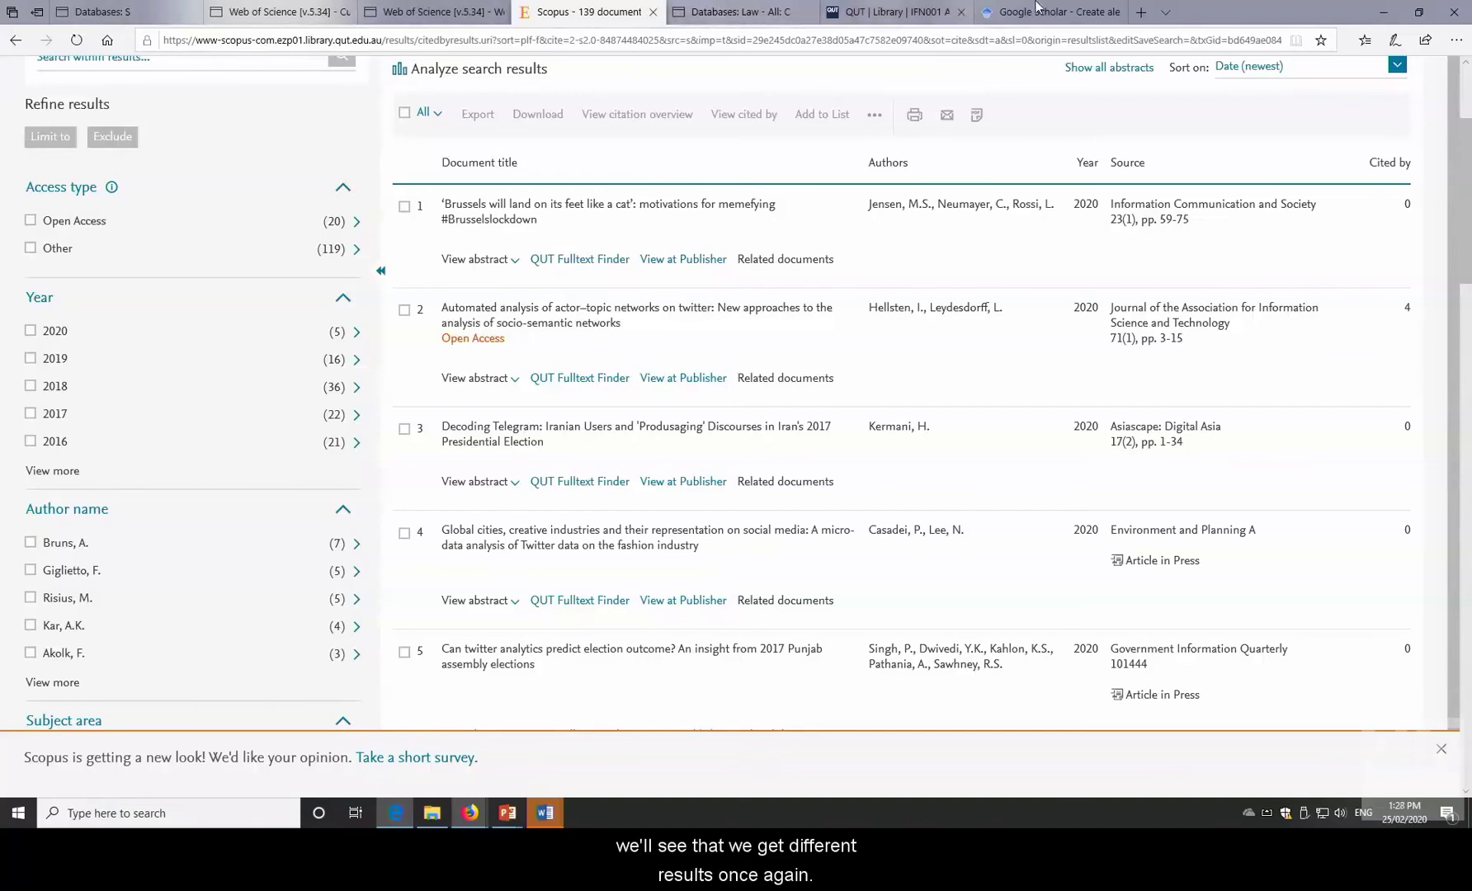
- Search the web for "scholar" in a new browser tab and open Google Scholar
left_click(1142, 12)
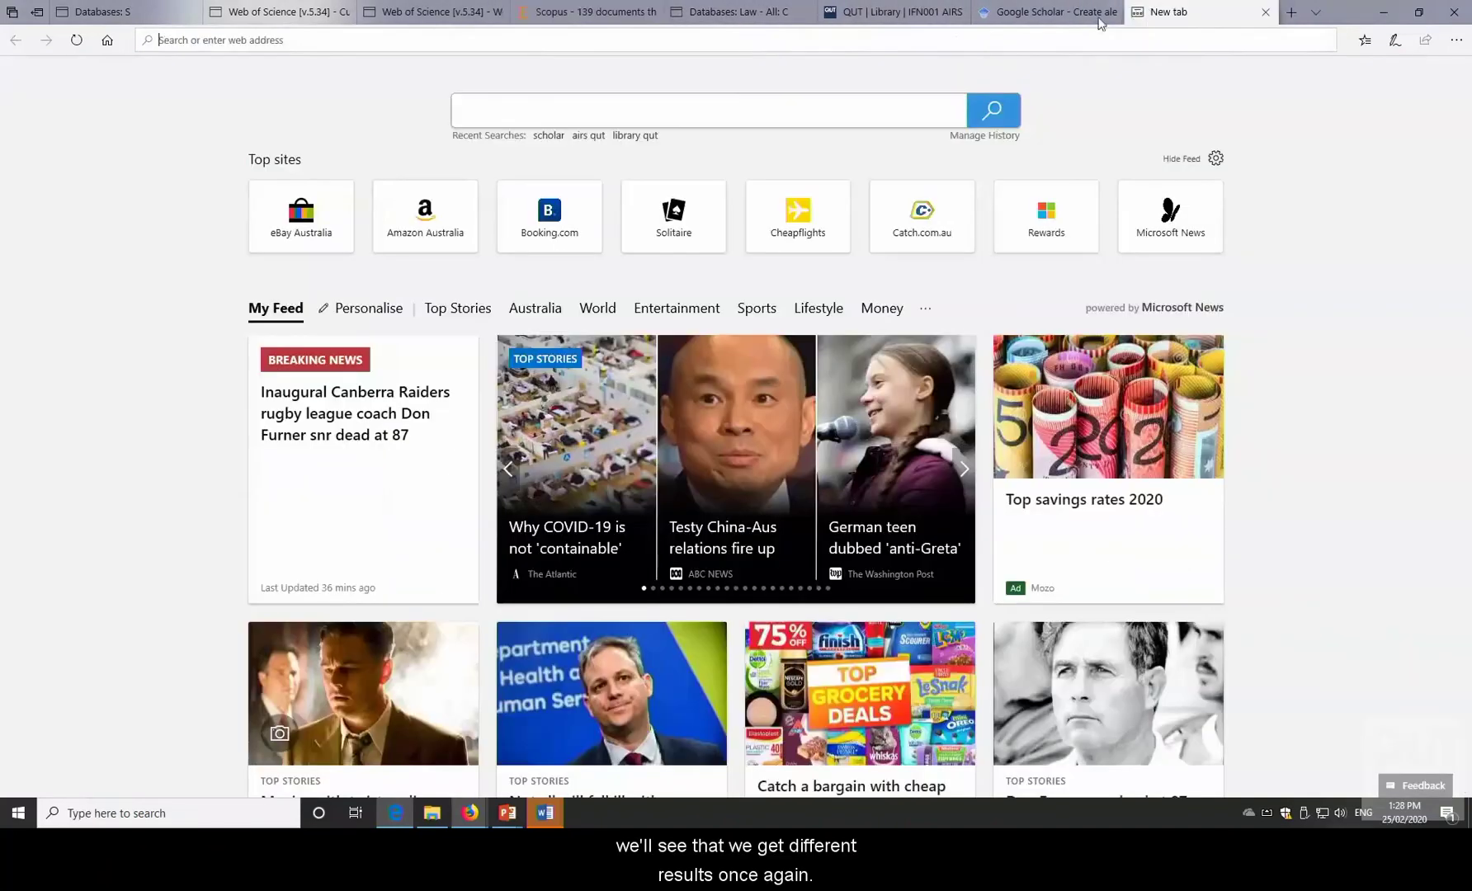
left_click(670, 115)
type("s")
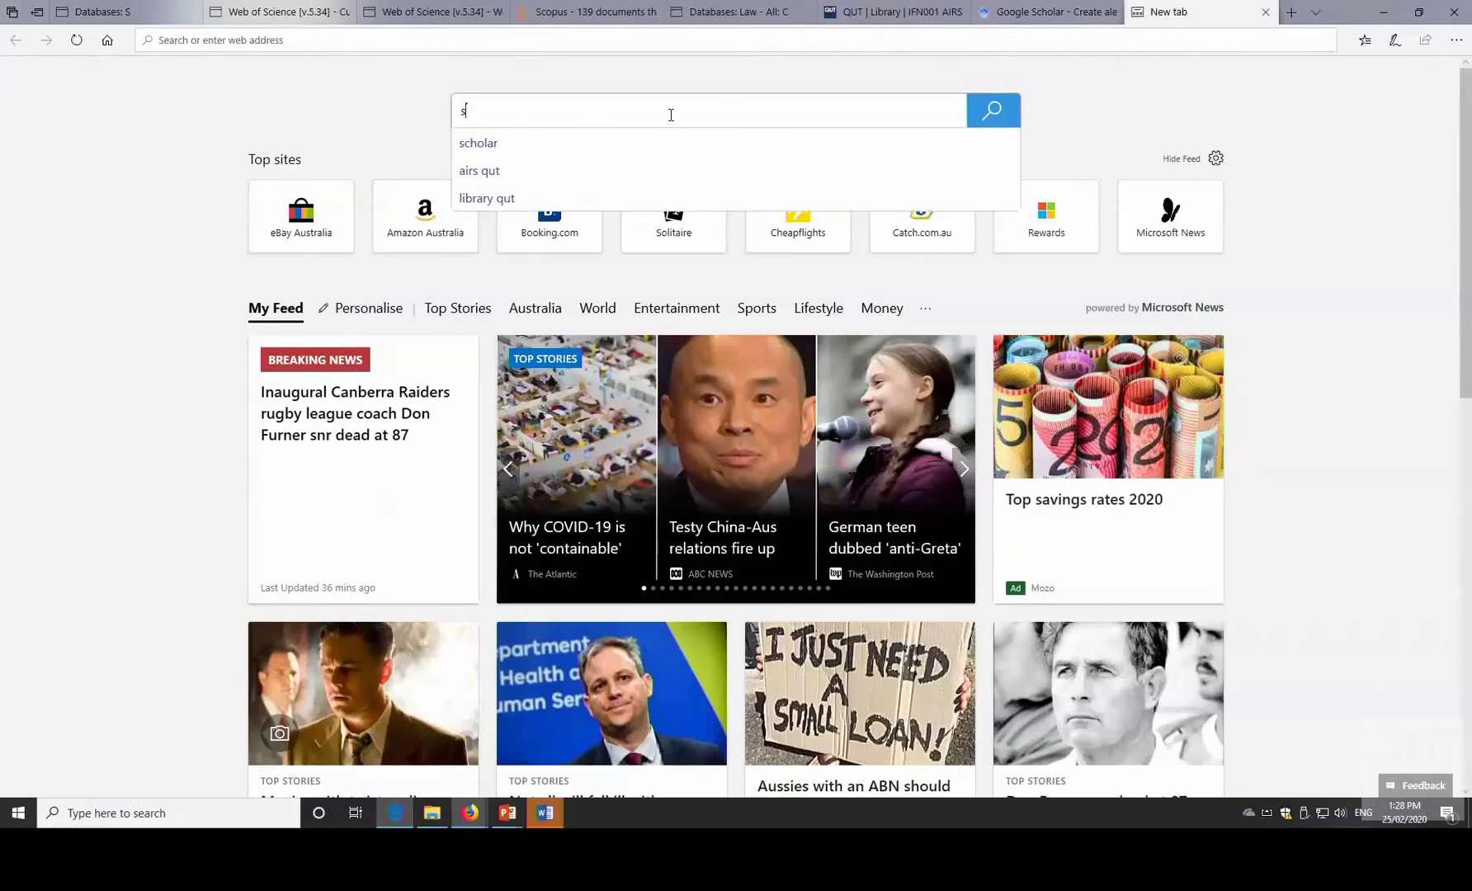
type("cholar")
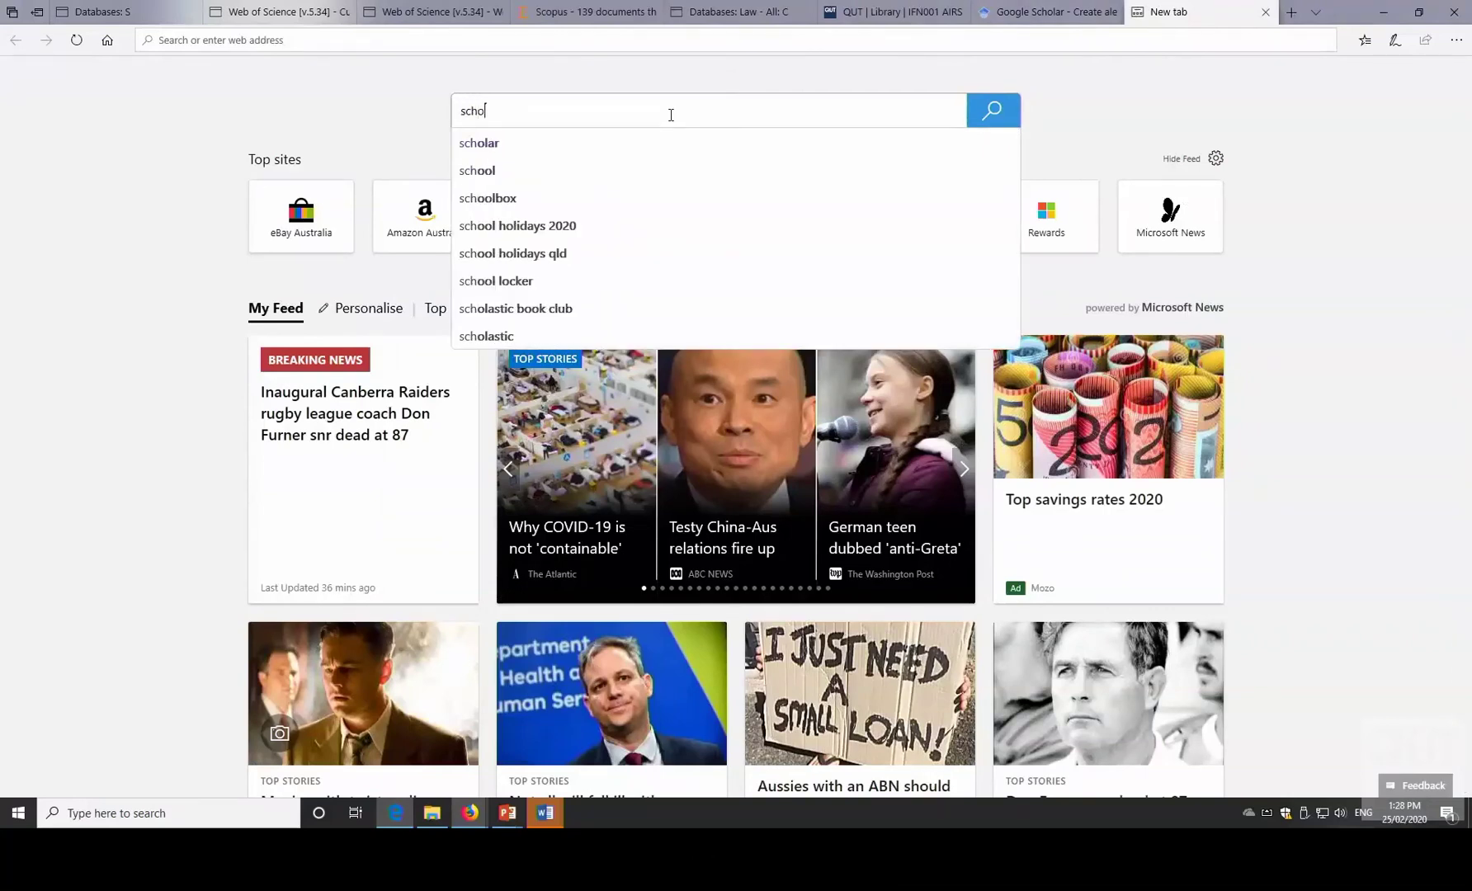
key("Return")
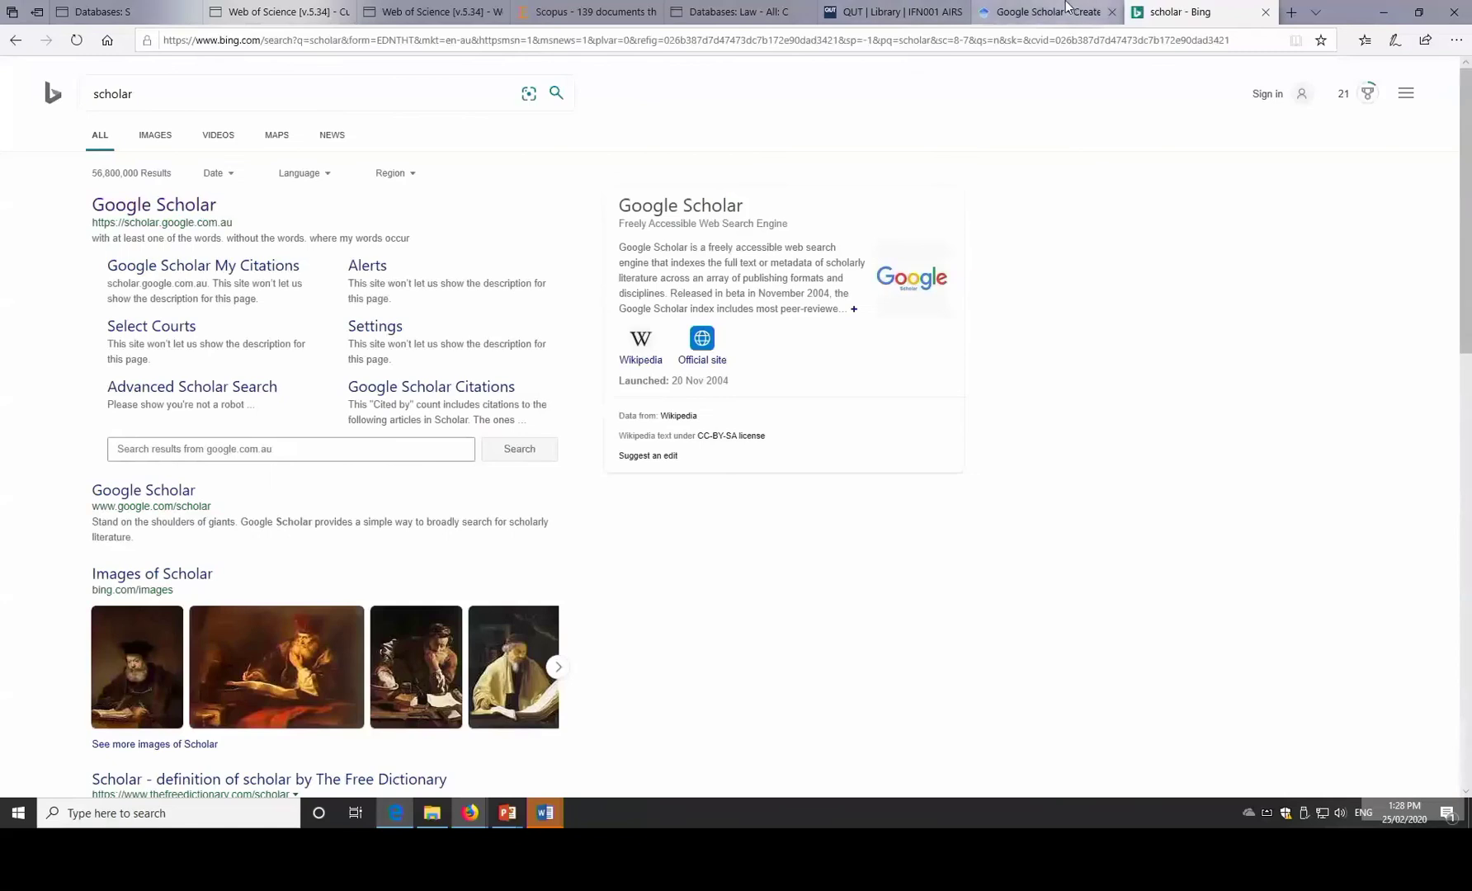
left_click(183, 211)
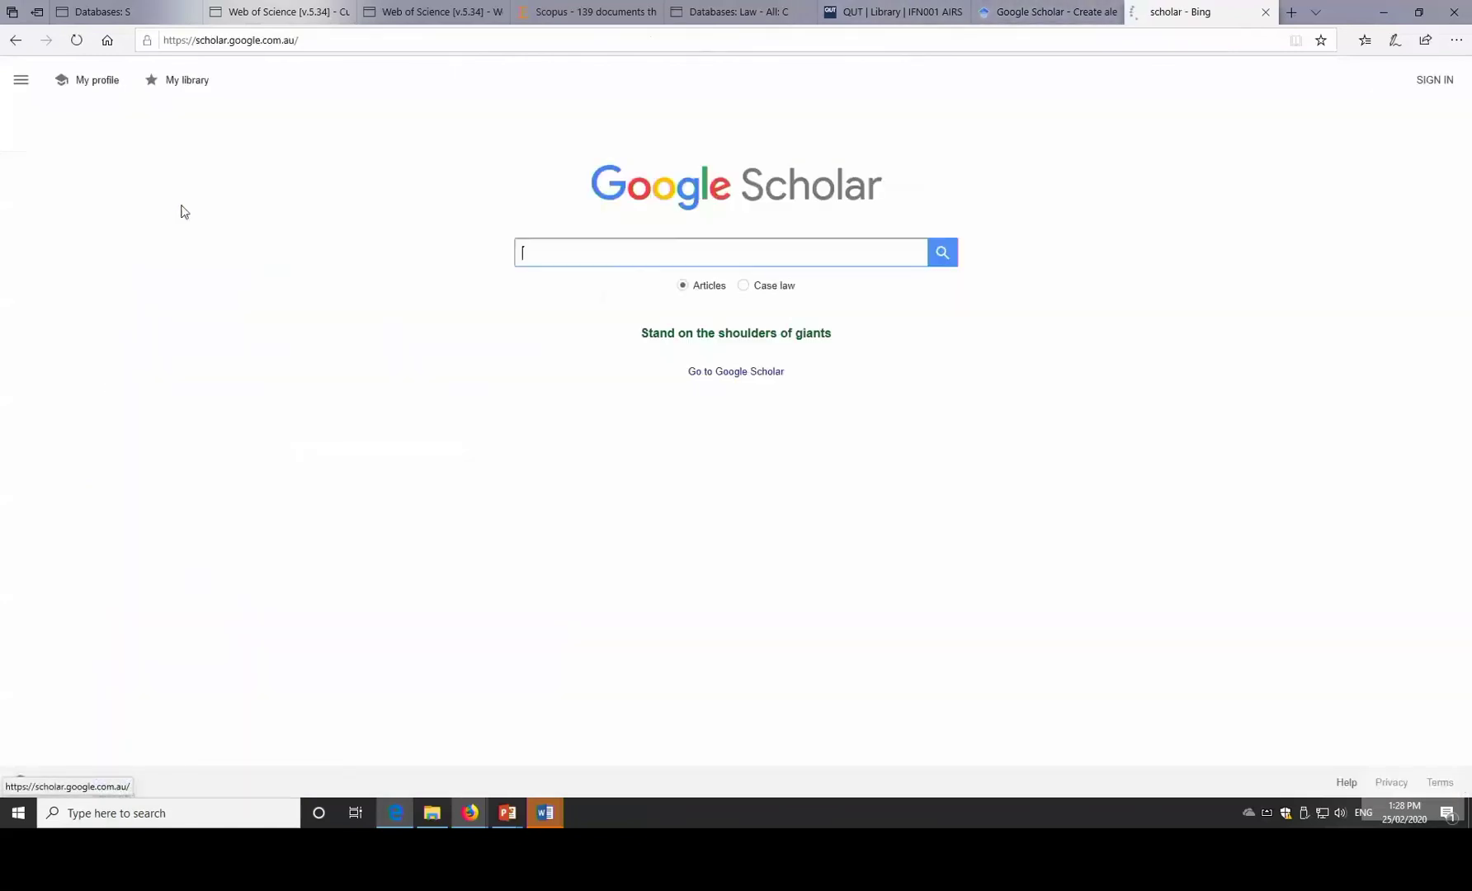
- Search Google Scholar articles for "Towards more systematic Twitter analysis: metrics for tweeting activities"
left_click(654, 255)
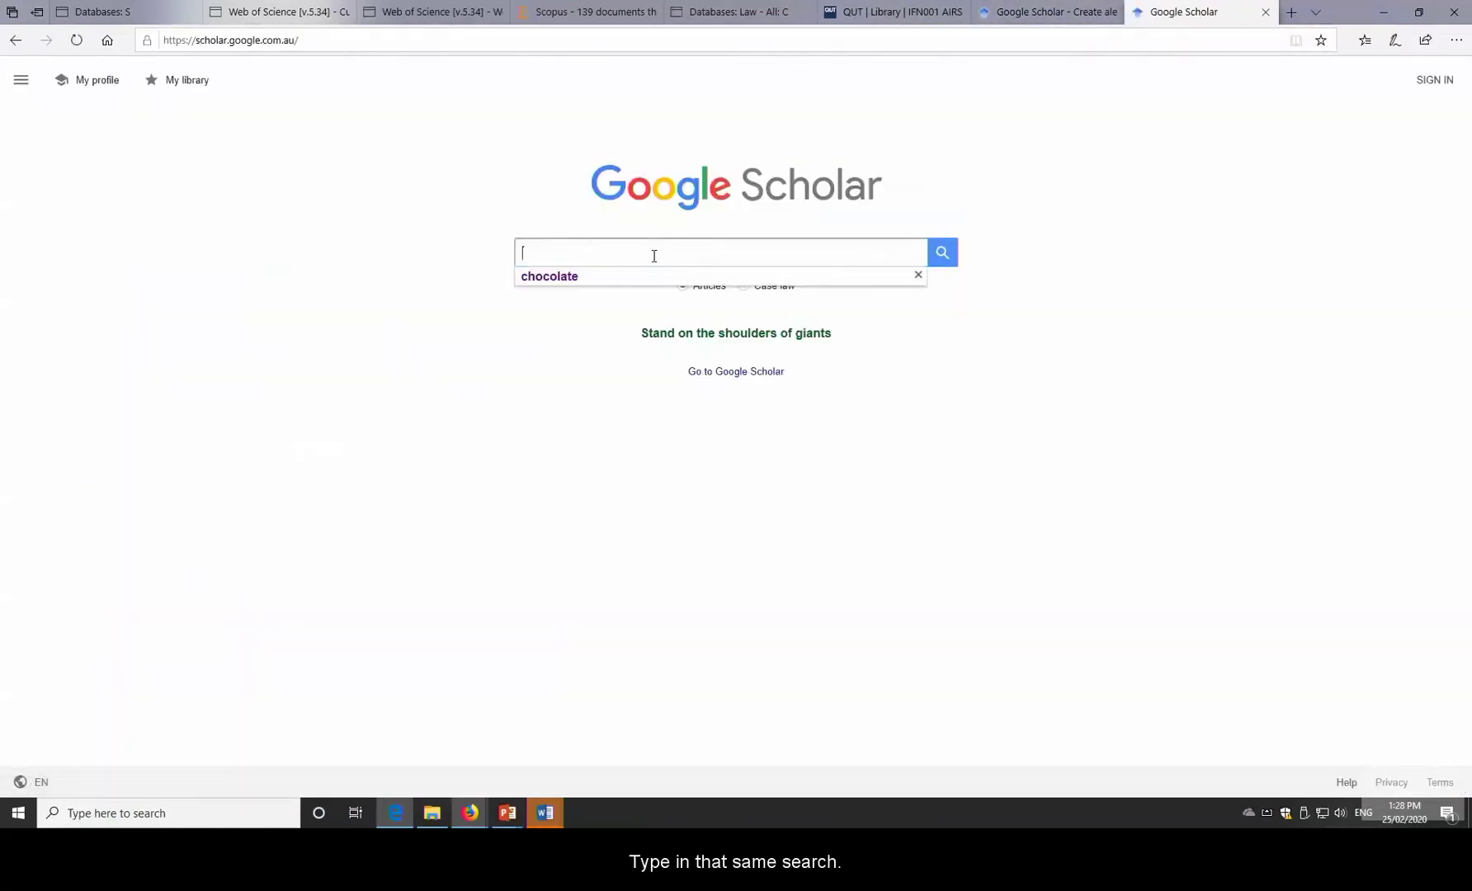
type("Towards more systematic Twitter analysis: metrics for tweeting activities")
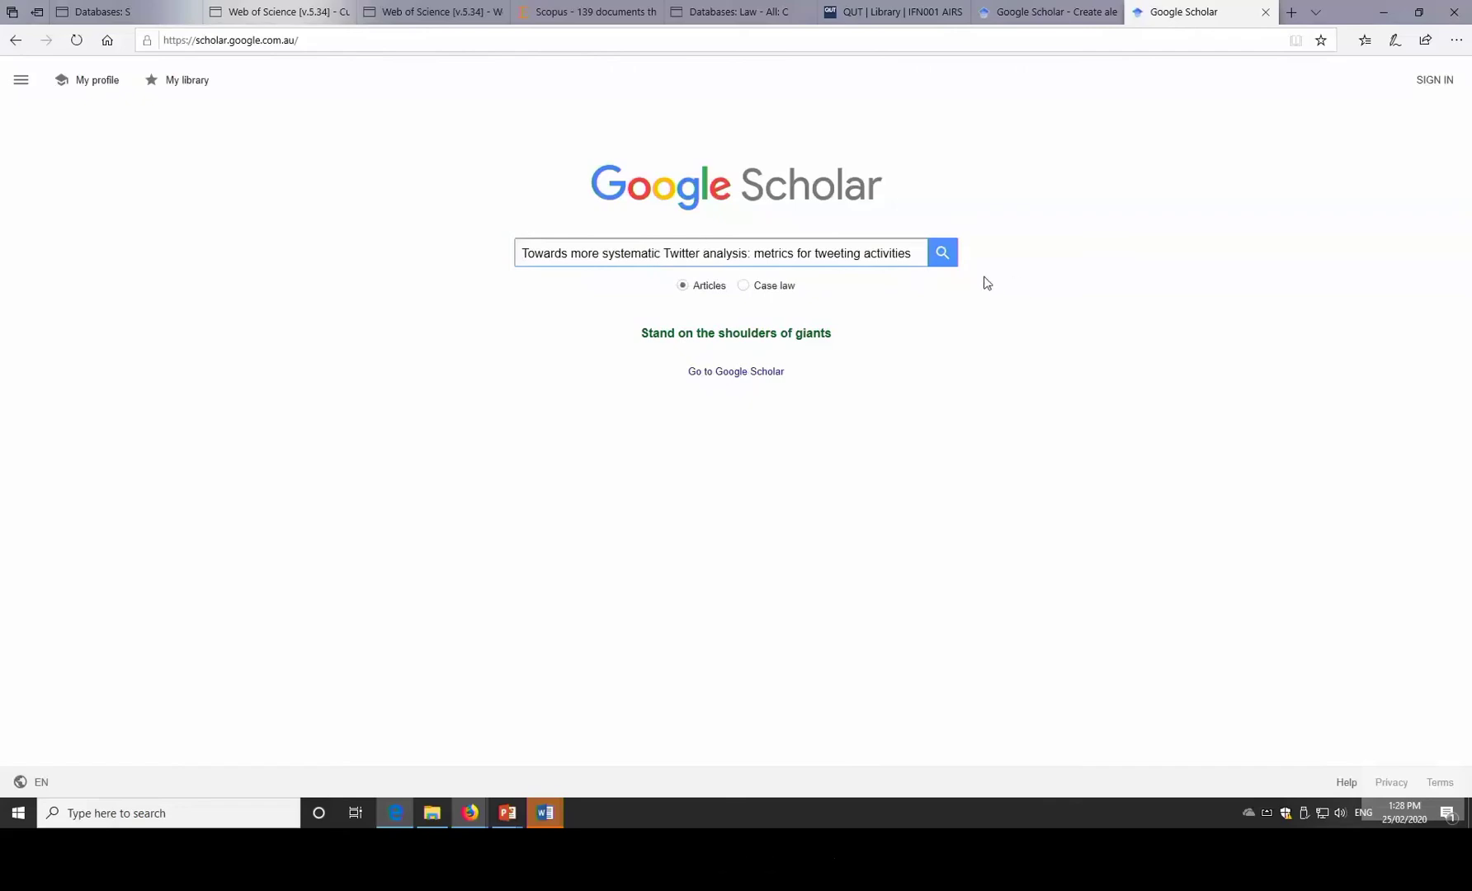
left_click(944, 255)
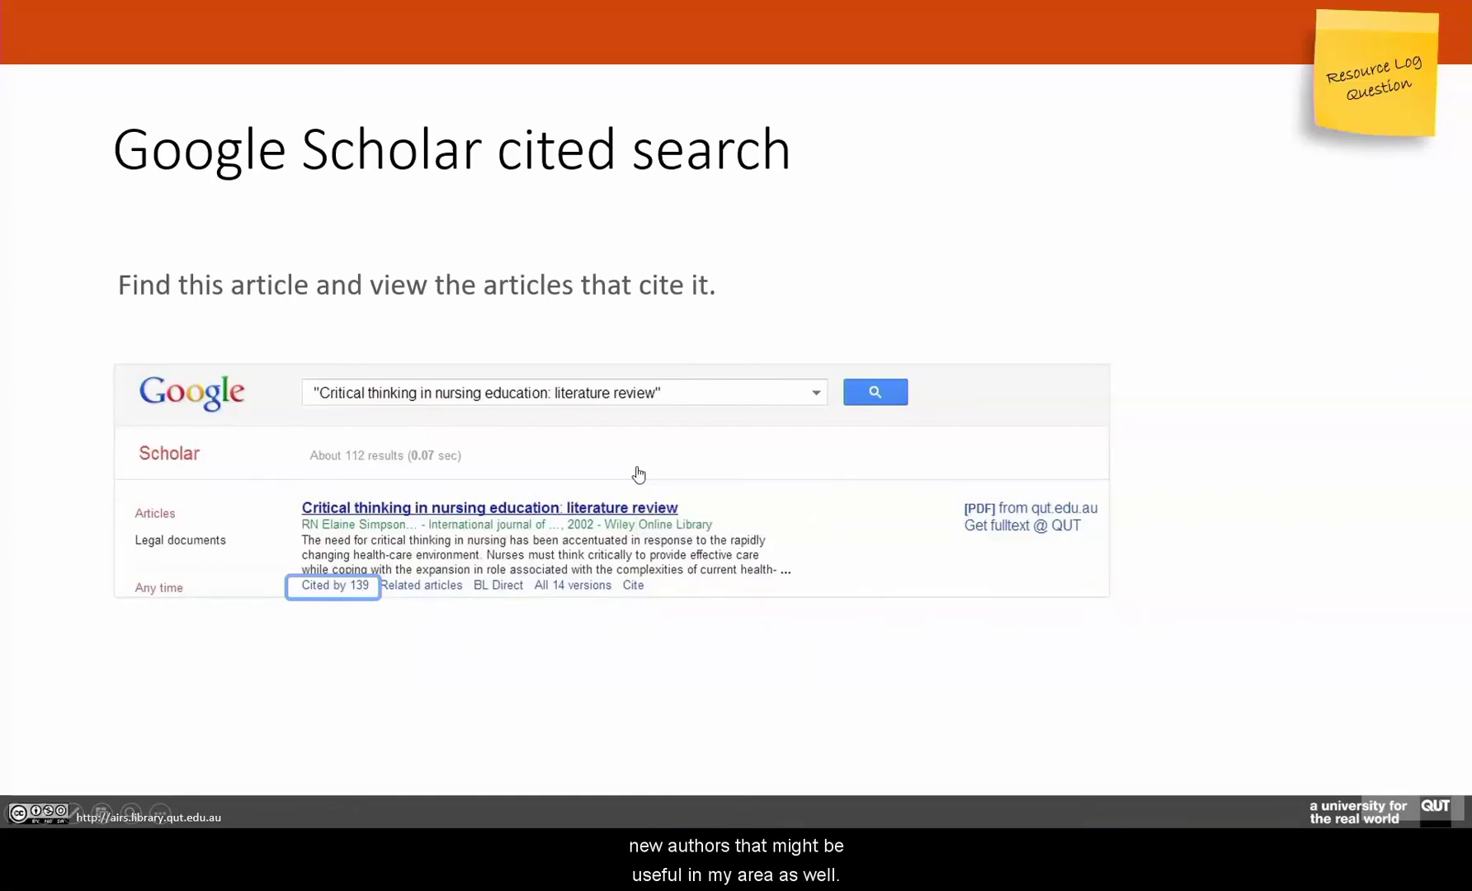
- Return to the Scopus list of citing documents and open the record of the 2020 #Brusselslockdown memefying article
key("alt+Tab")
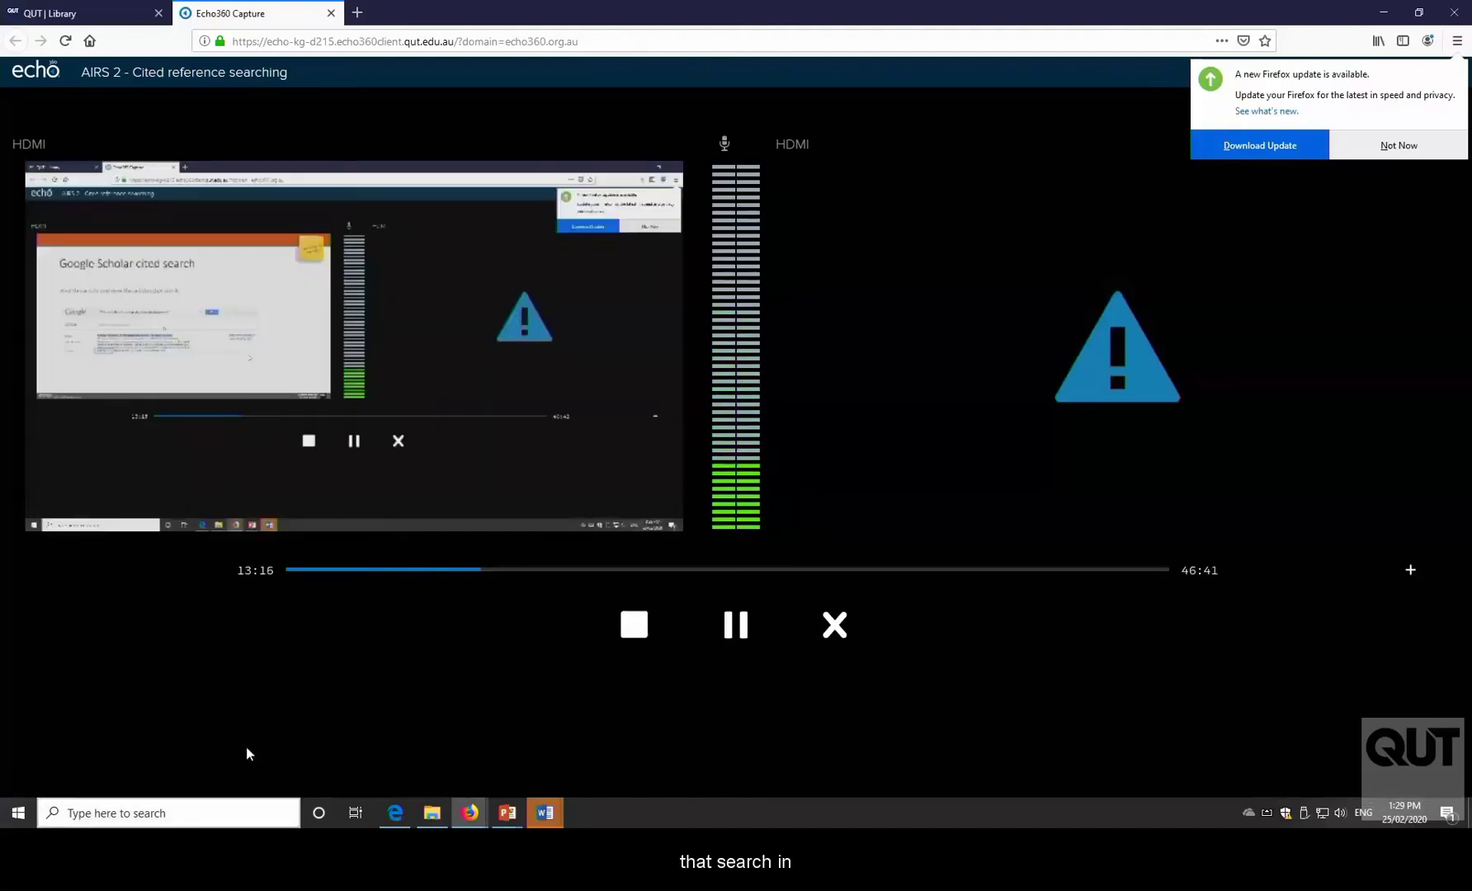
key("alt")
left_click(390, 812)
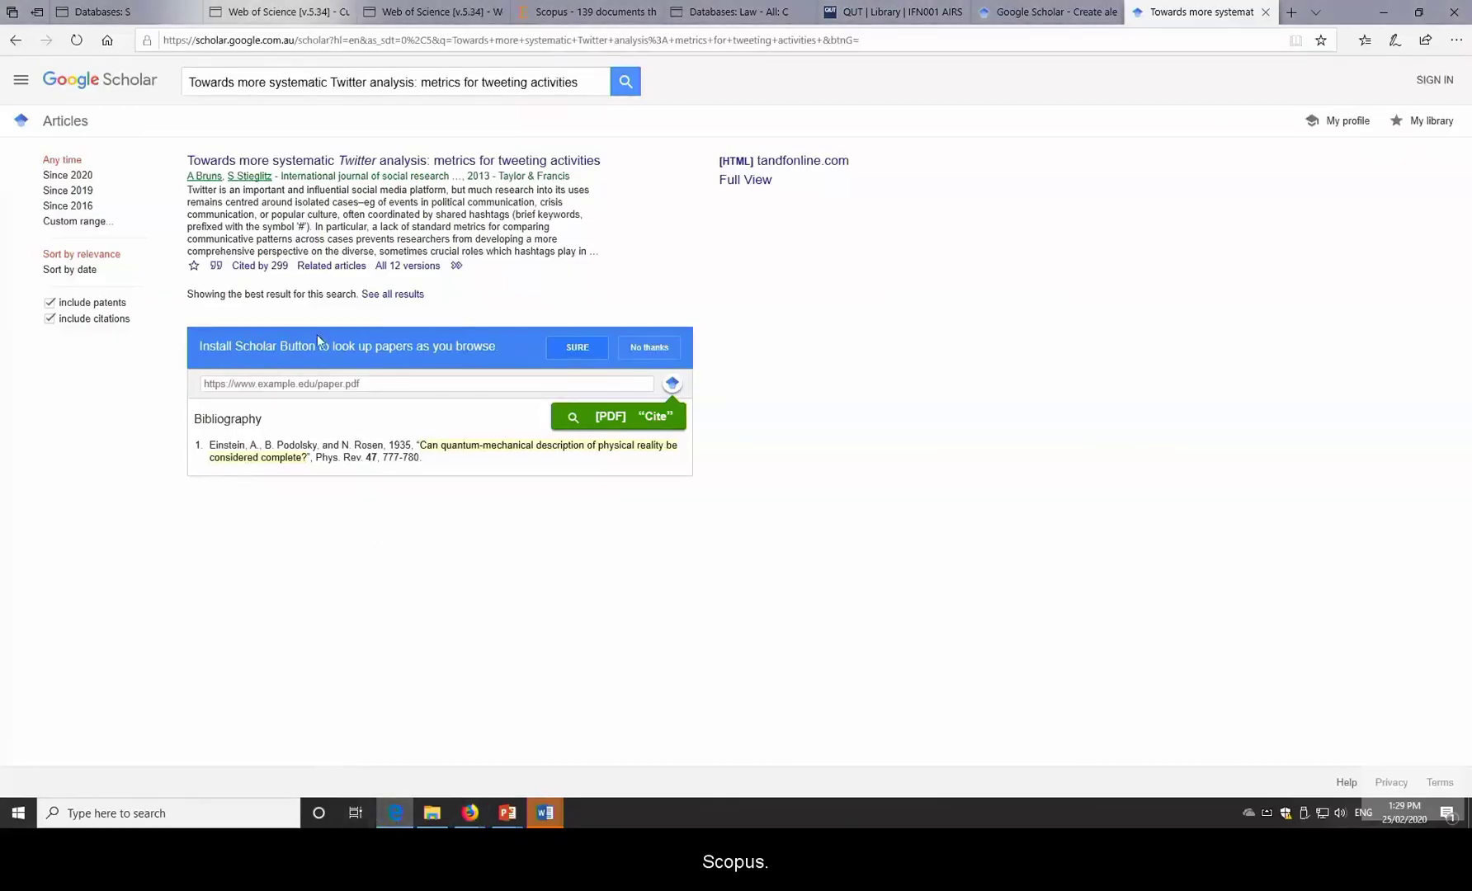
left_click(609, 12)
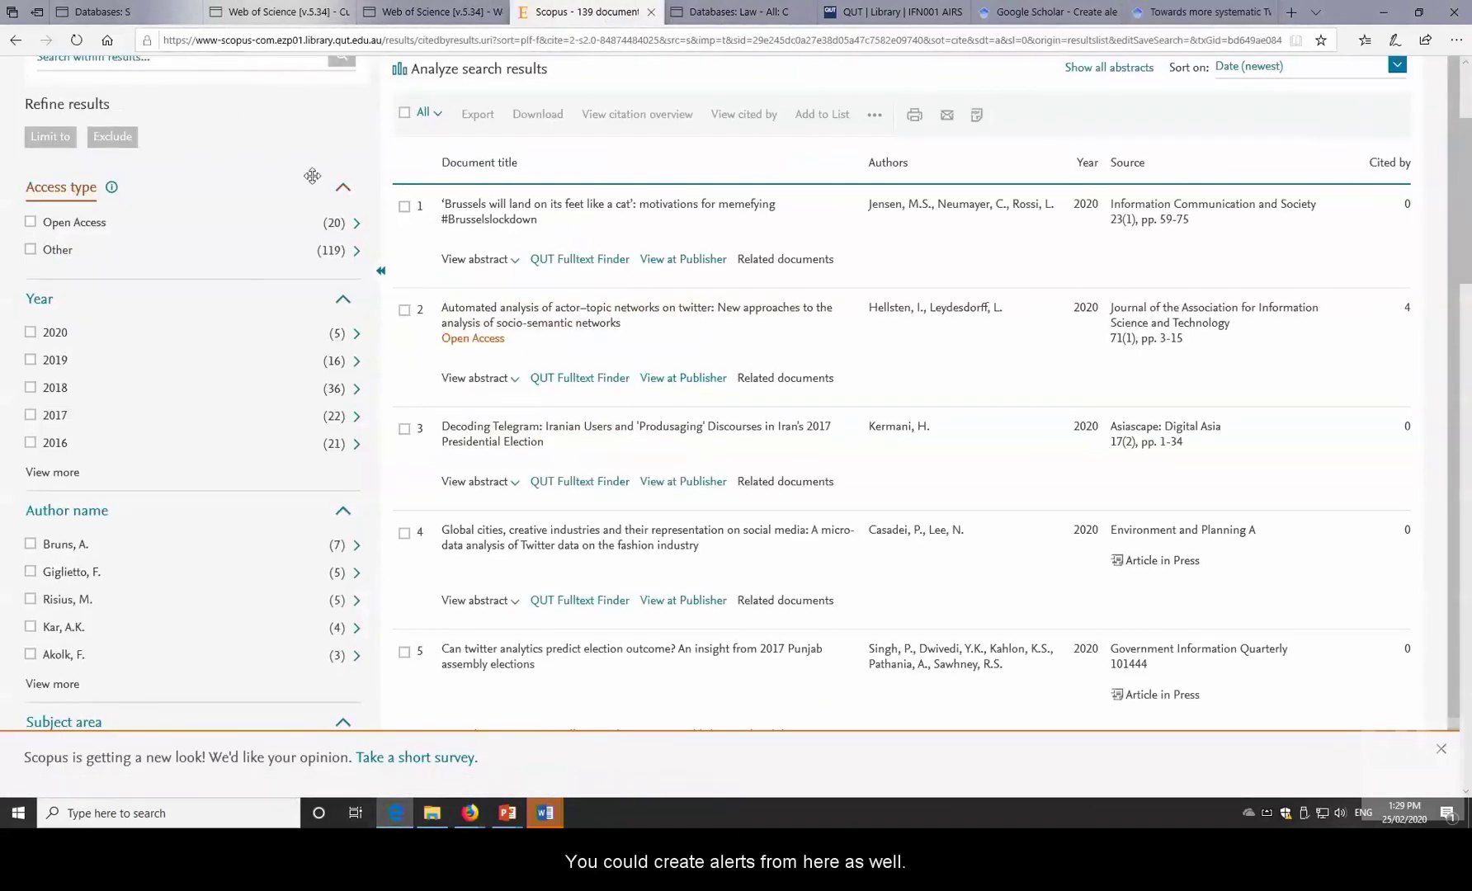
scroll(1215, 221, "up", 3)
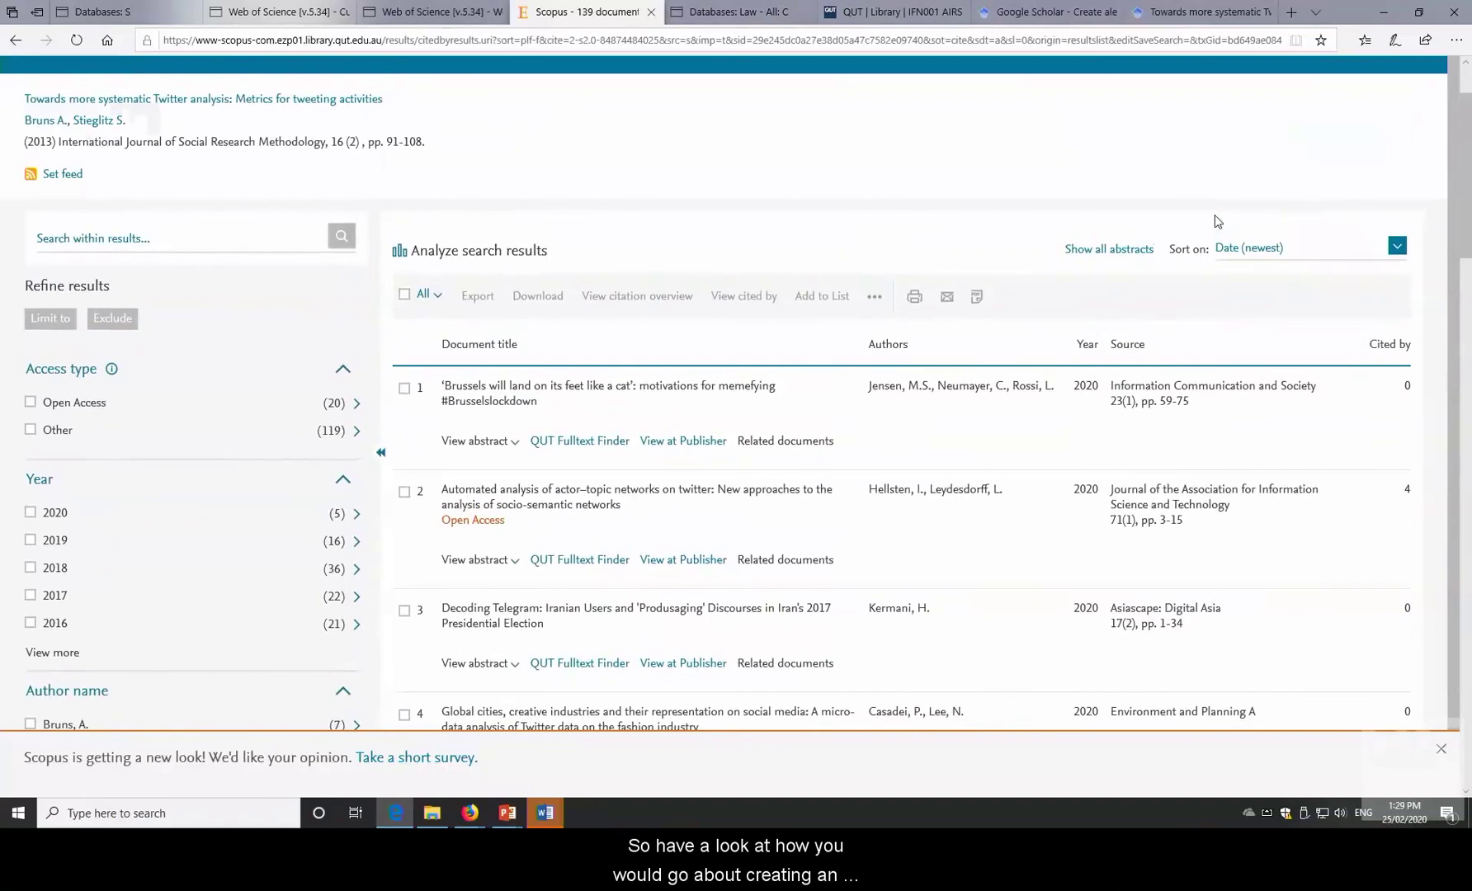
left_click(640, 394)
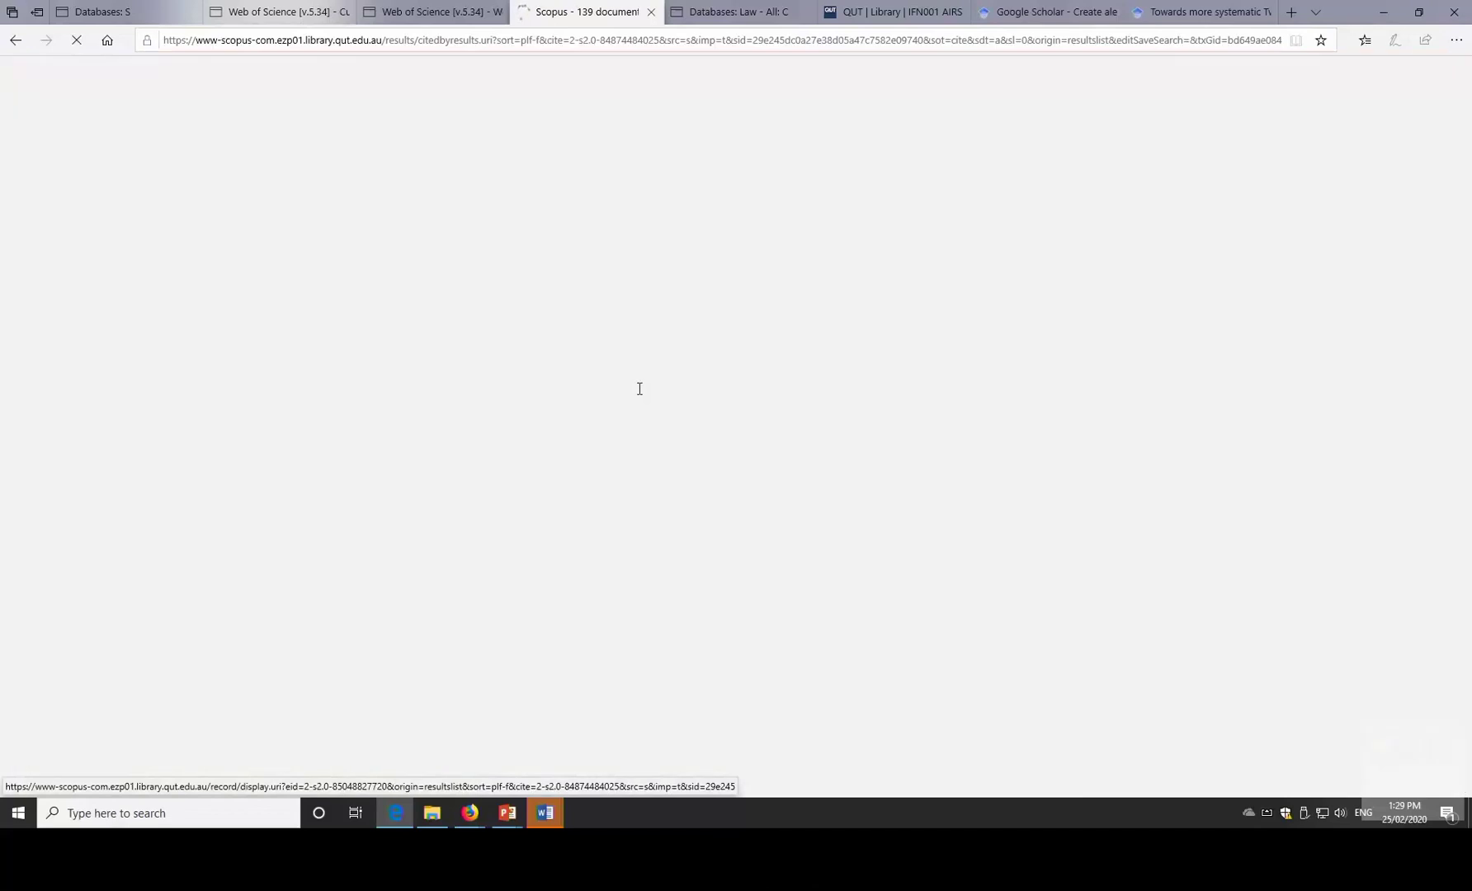